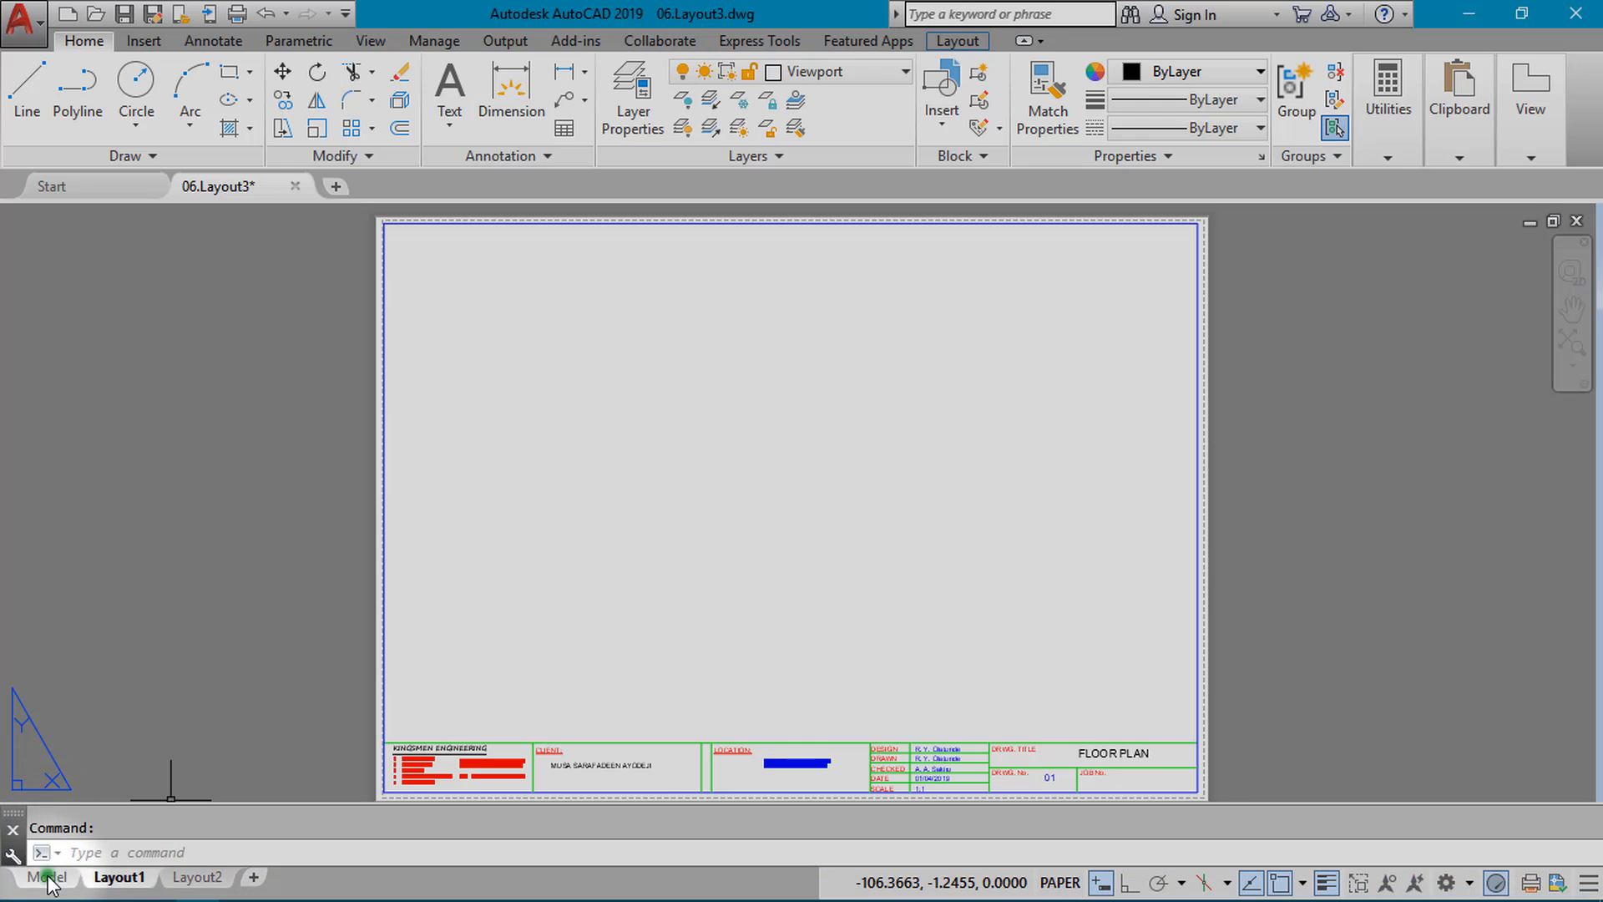
Check the floor plan in model space, then create a rectangular viewport on Layout1 filling the sheet area above the title block.
{"action": "left_click", "coordinate": [47, 878]}
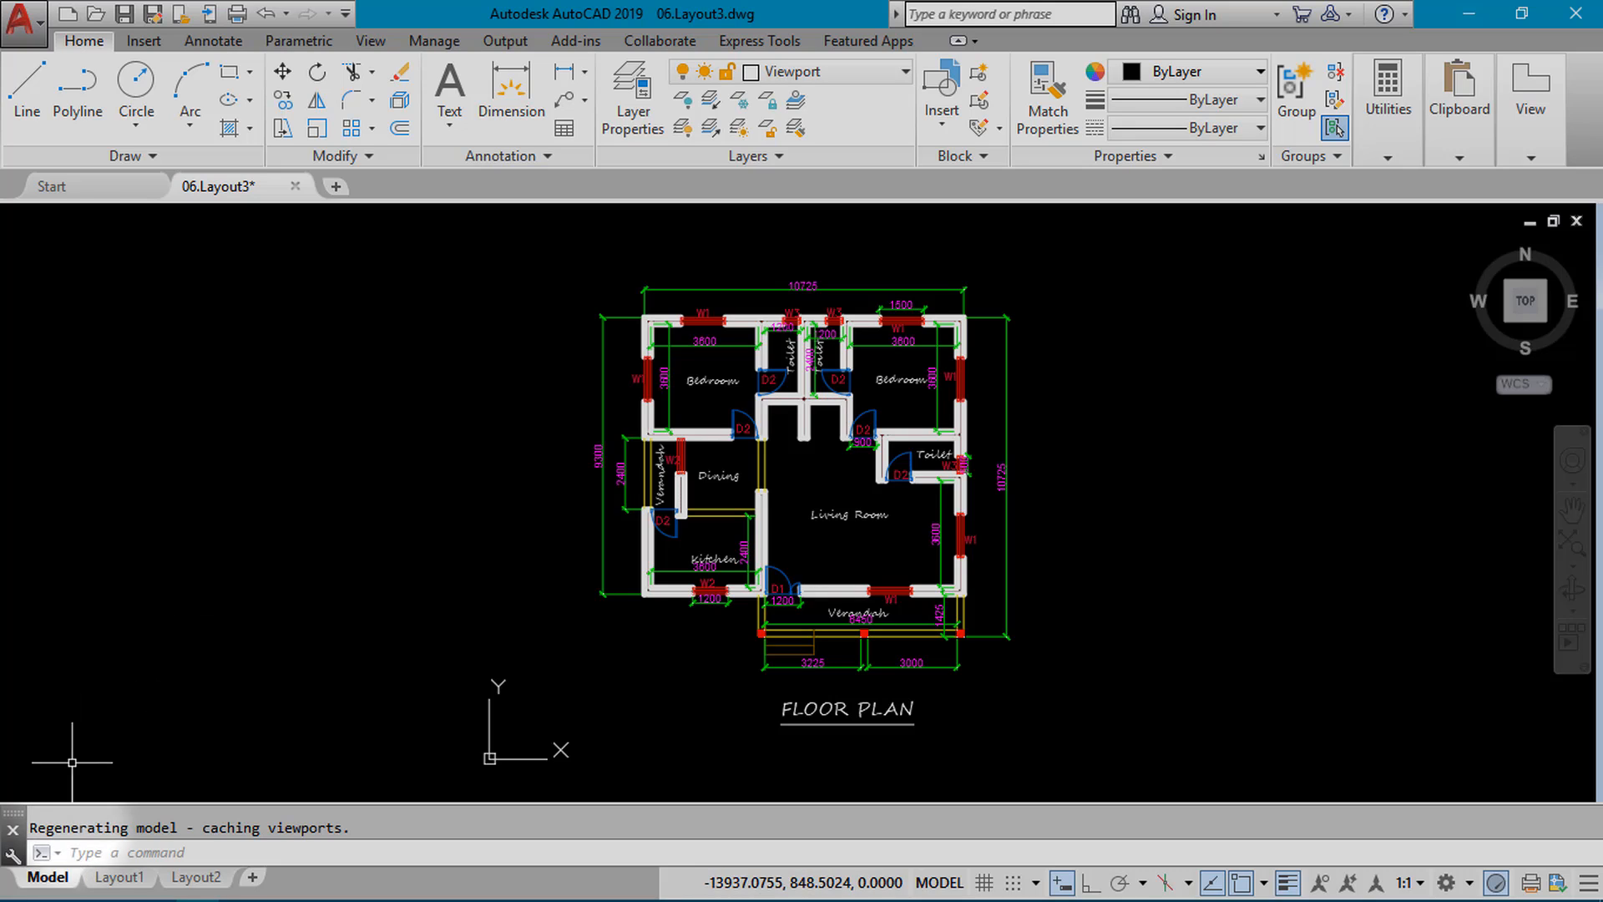
{"action": "left_click", "coordinate": [115, 877]}
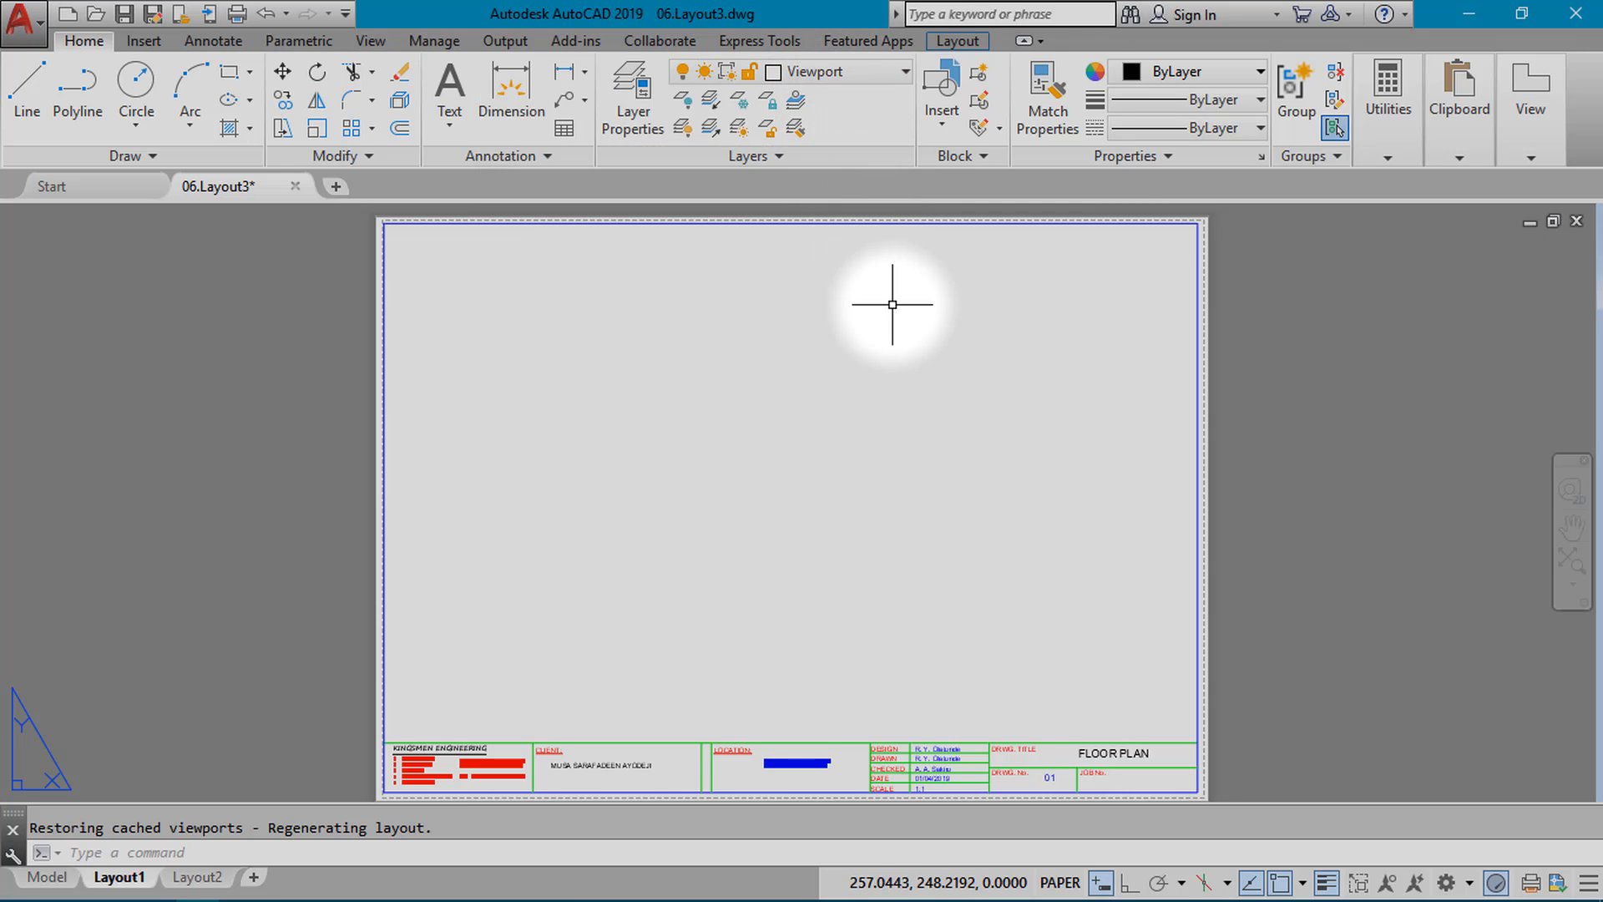
{"action": "left_click", "coordinate": [960, 42]}
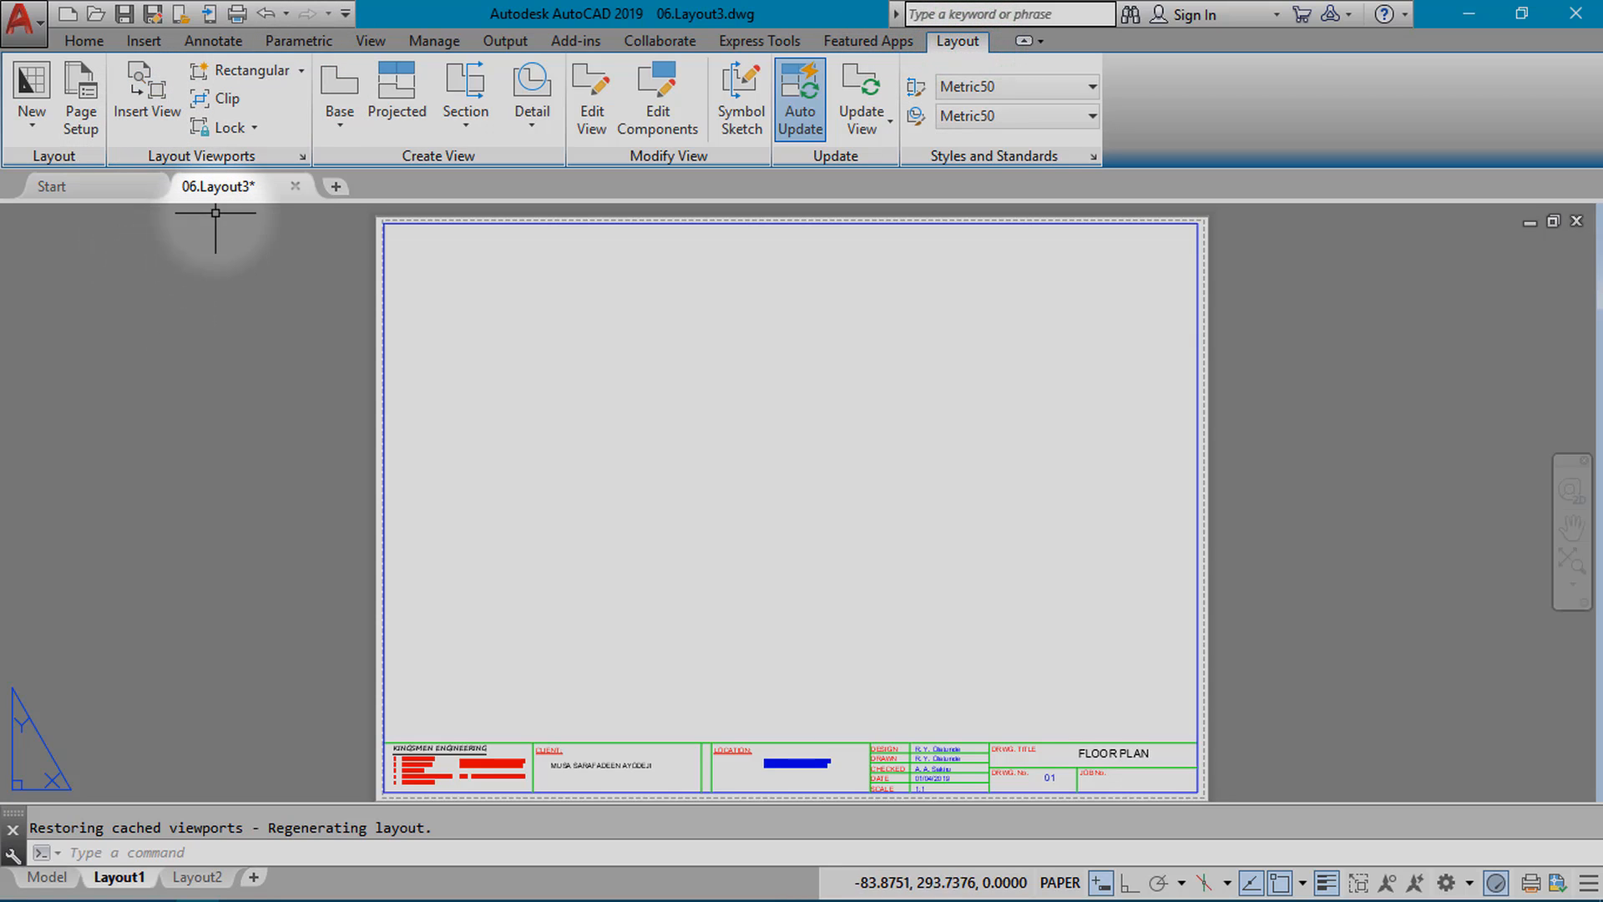
{"action": "left_click", "coordinate": [252, 72]}
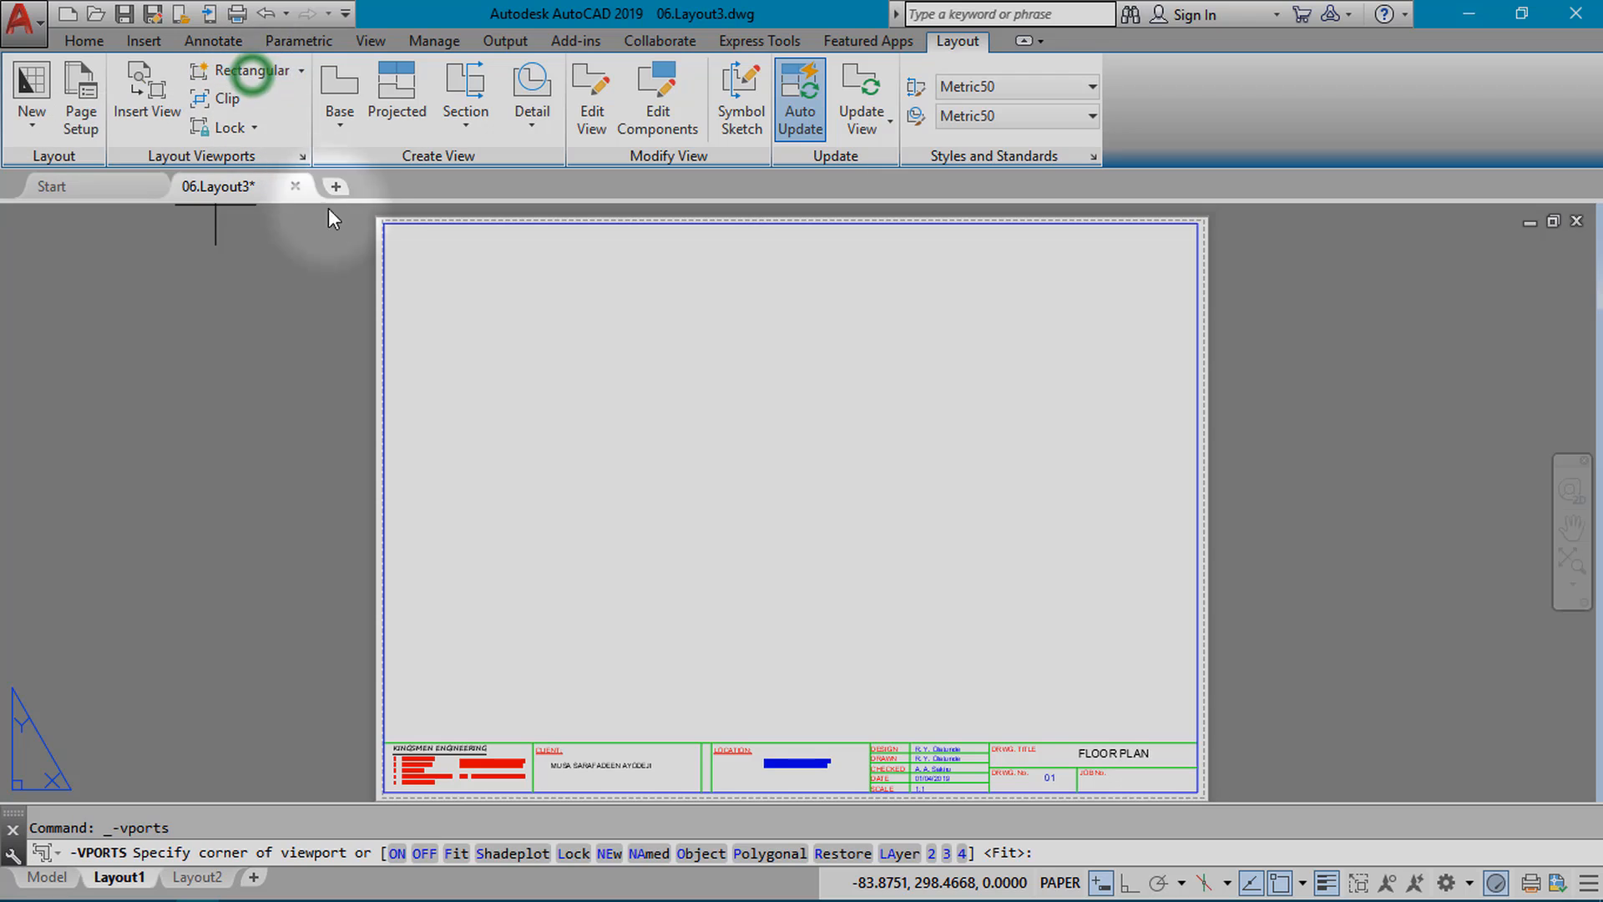
{"action": "left_click", "coordinate": [386, 222]}
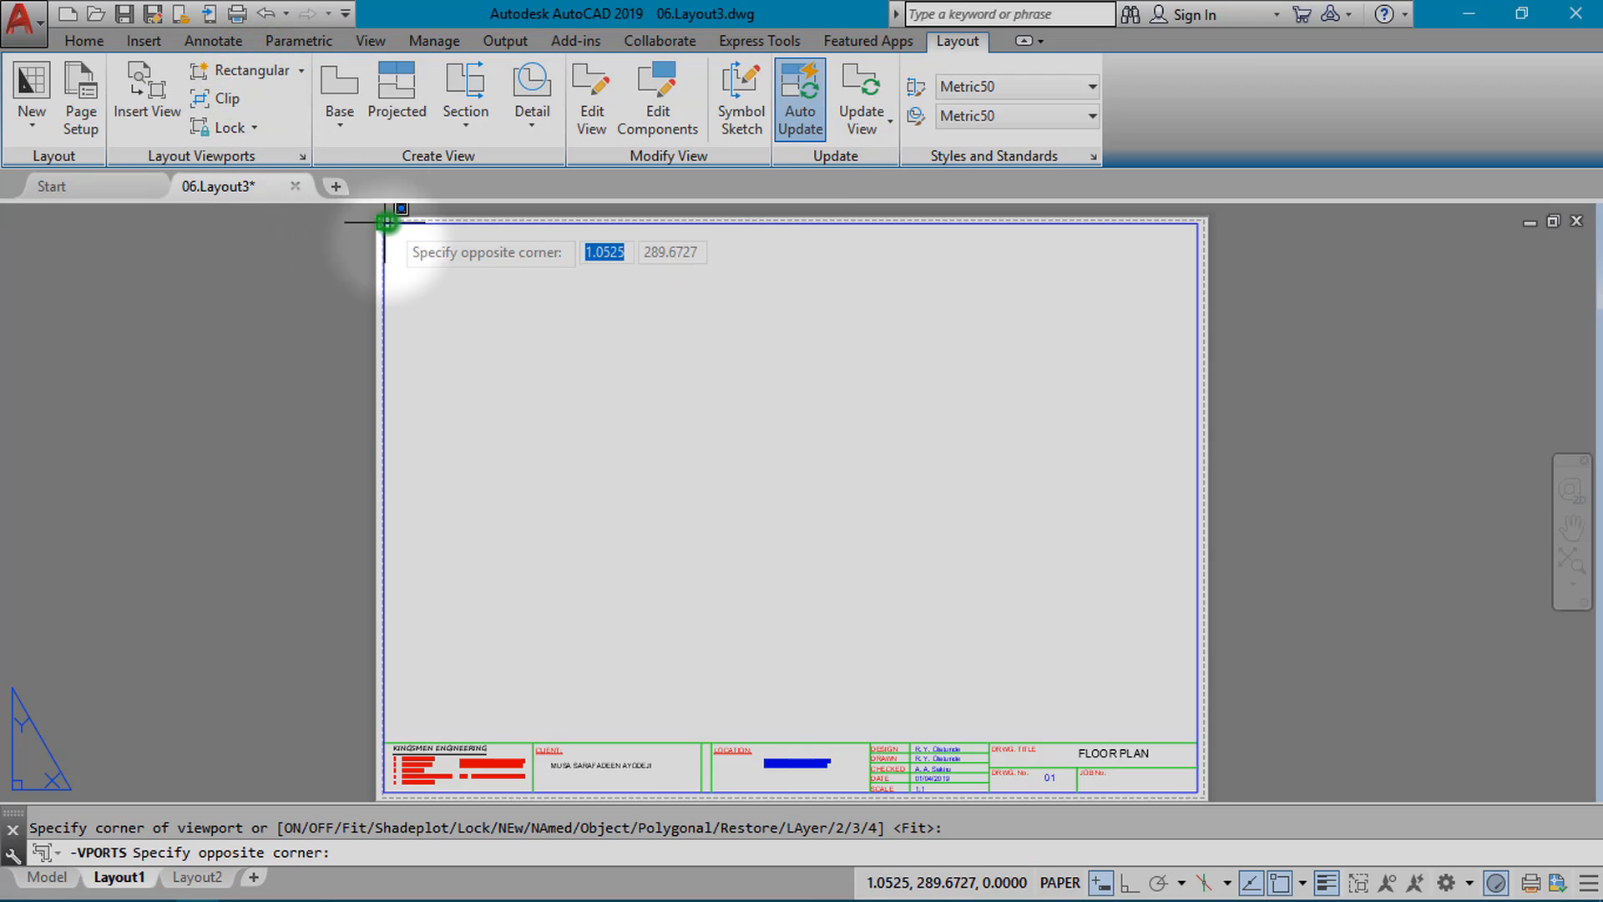
{"action": "left_click", "coordinate": [1198, 742]}
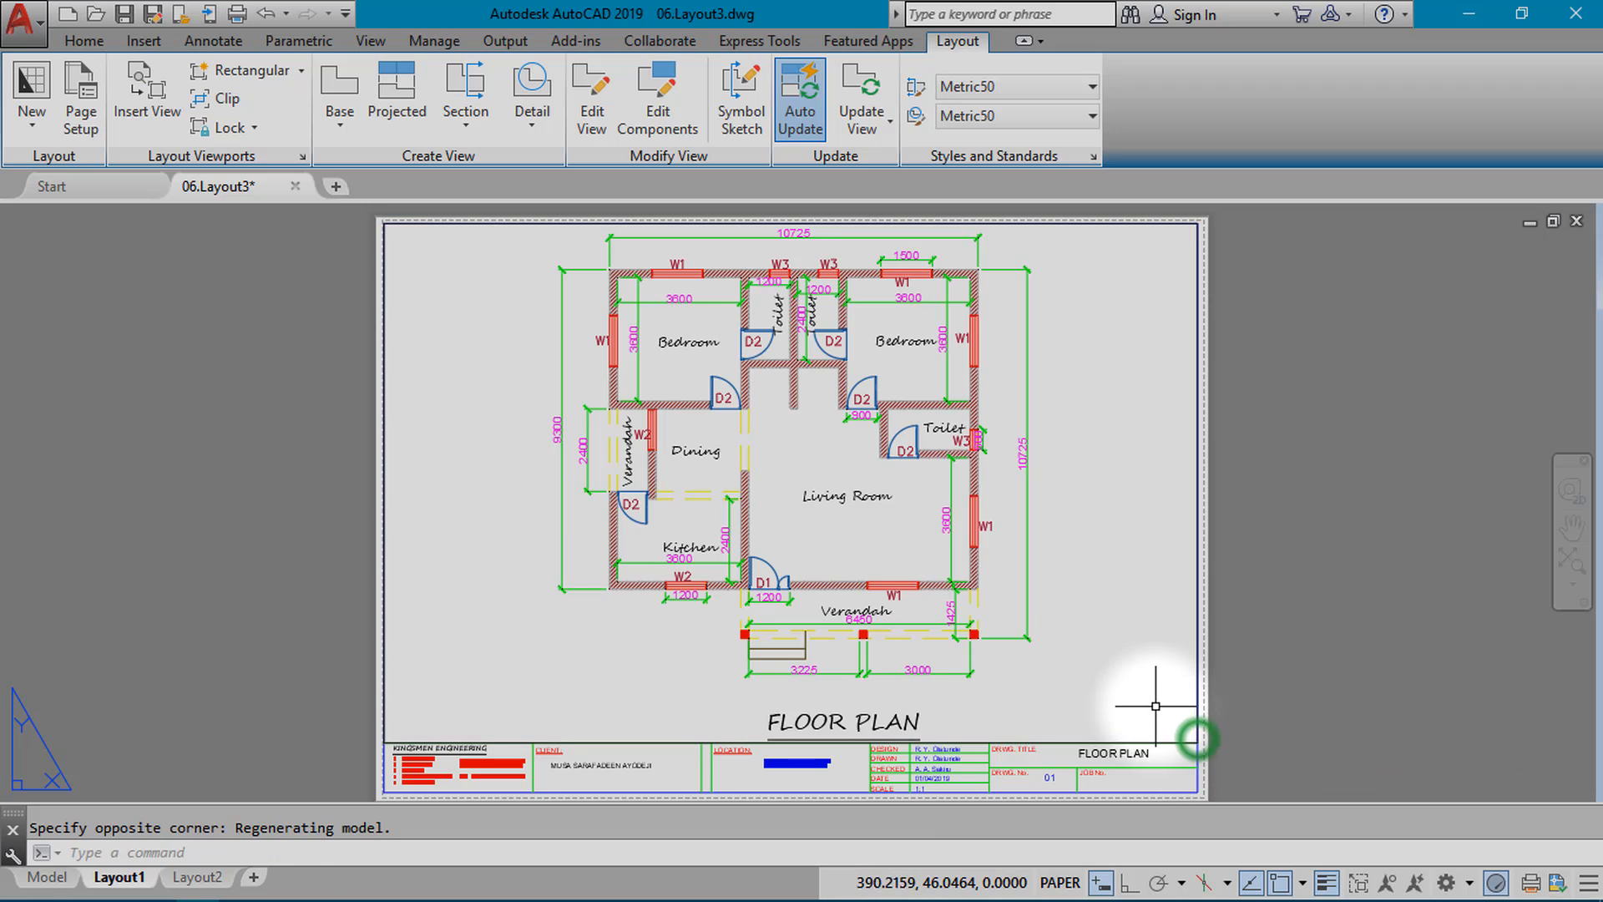
Activate the viewport's model space and adjust the floor plan's zoom and position inside it.
{"action": "double_click", "coordinate": [1112, 516]}
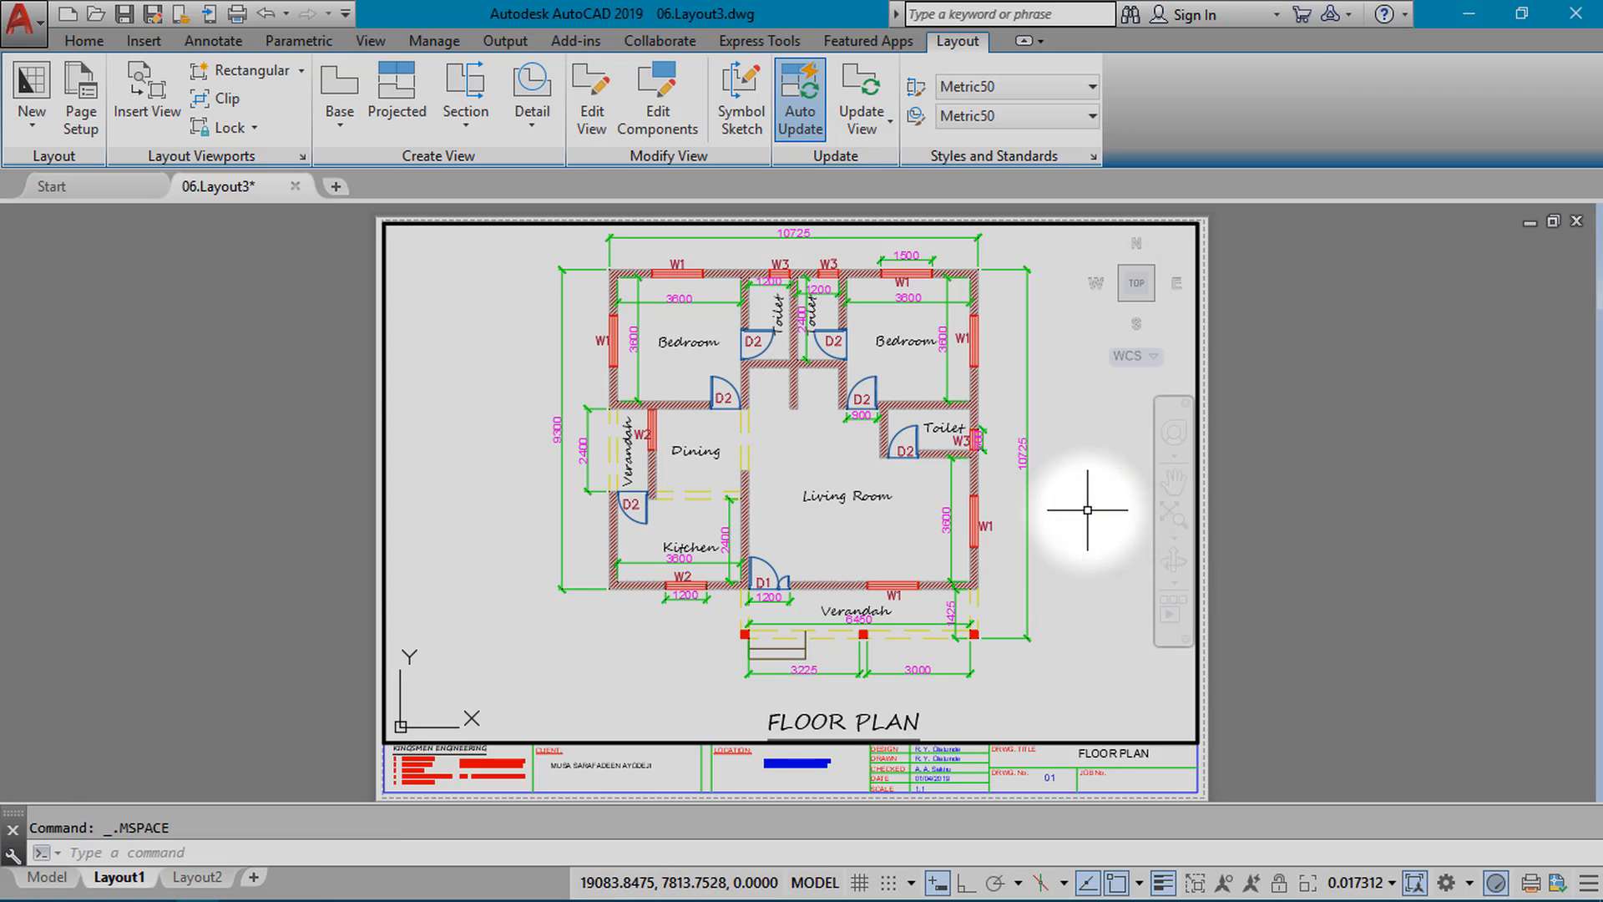
{"action": "middle_click_drag", "start_coordinate": [1066, 522], "coordinate": [985, 537]}
{"action": "scroll", "coordinate": [797, 486], "scroll_direction": "up", "scroll_amount": 5}
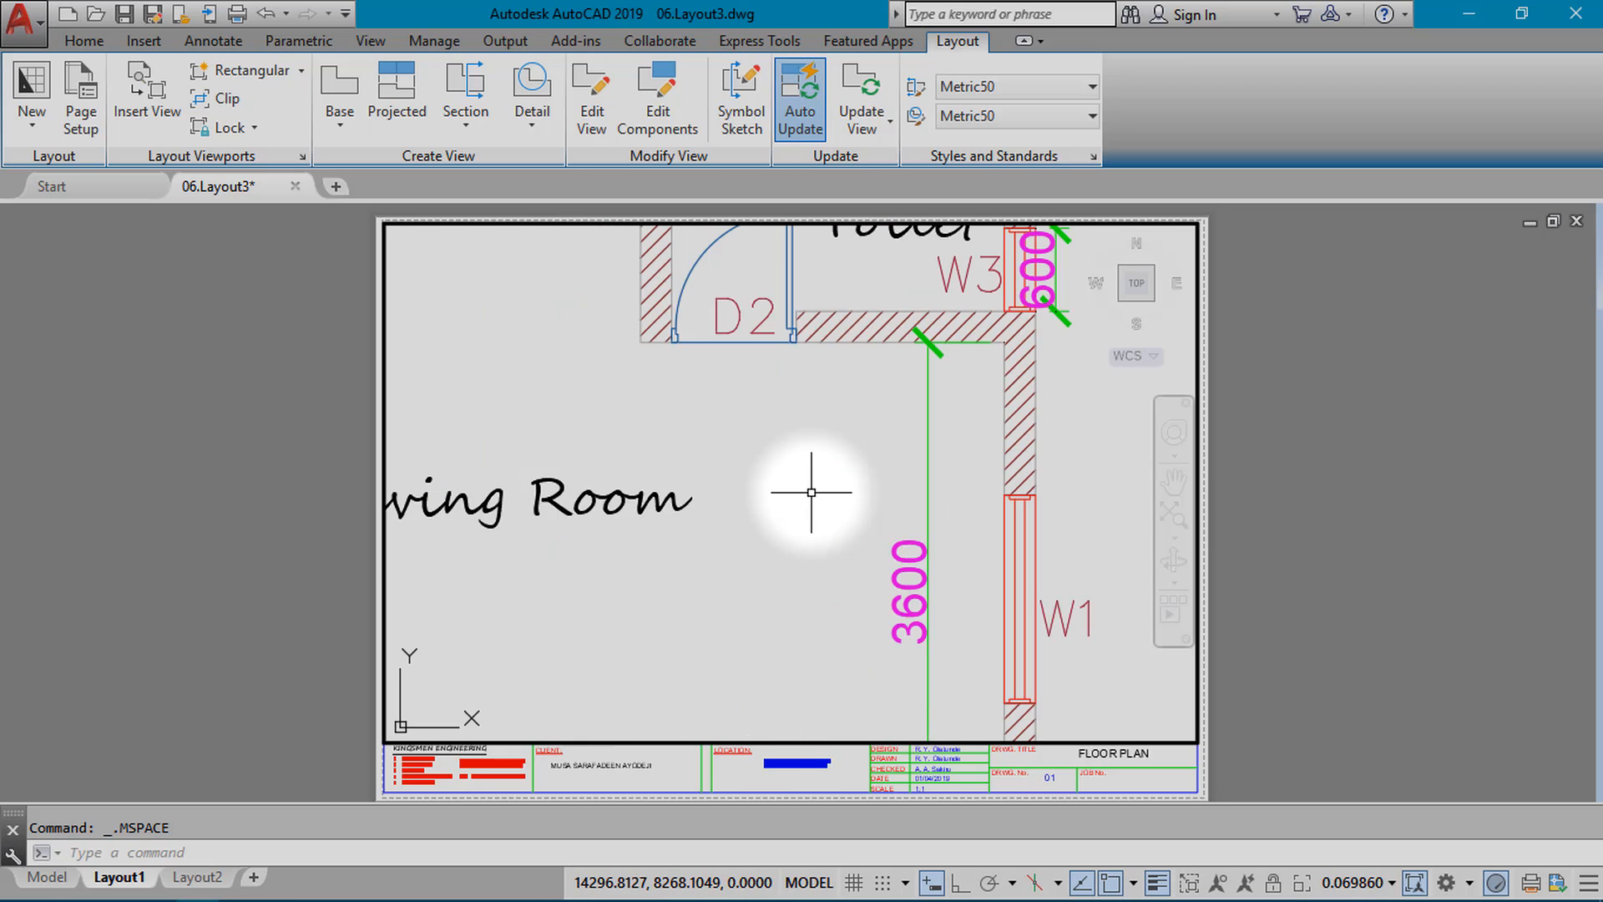
{"action": "scroll", "coordinate": [811, 492], "scroll_direction": "down", "scroll_amount": 3}
{"action": "middle_click_drag", "start_coordinate": [839, 493], "coordinate": [914, 459]}
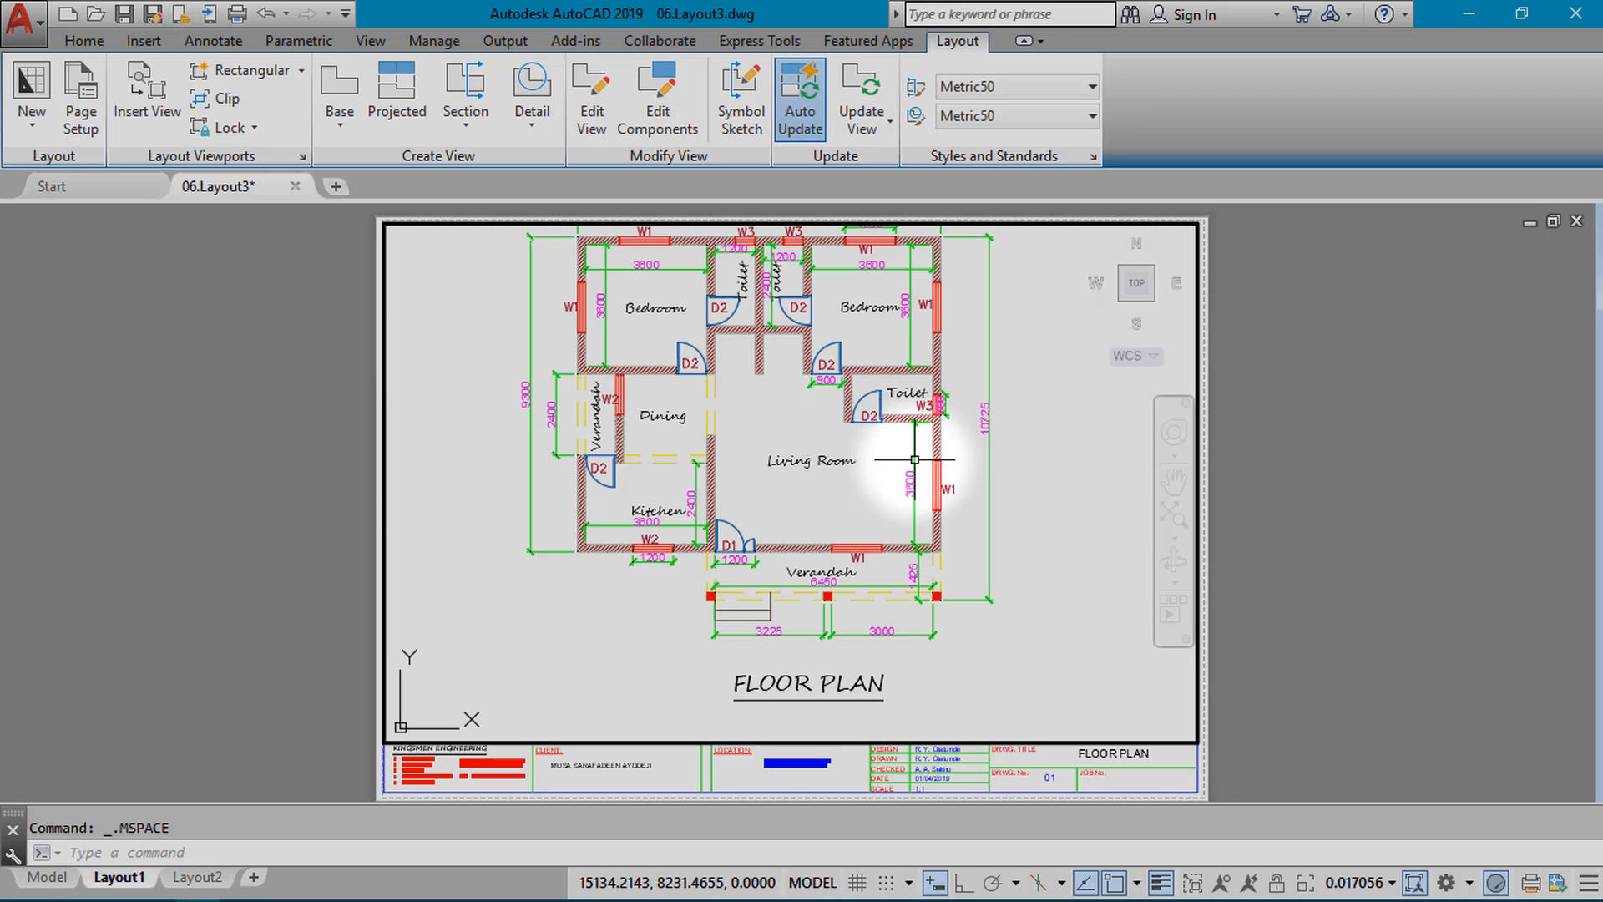
{"action": "scroll", "coordinate": [914, 460], "scroll_direction": "down", "scroll_amount": 2}
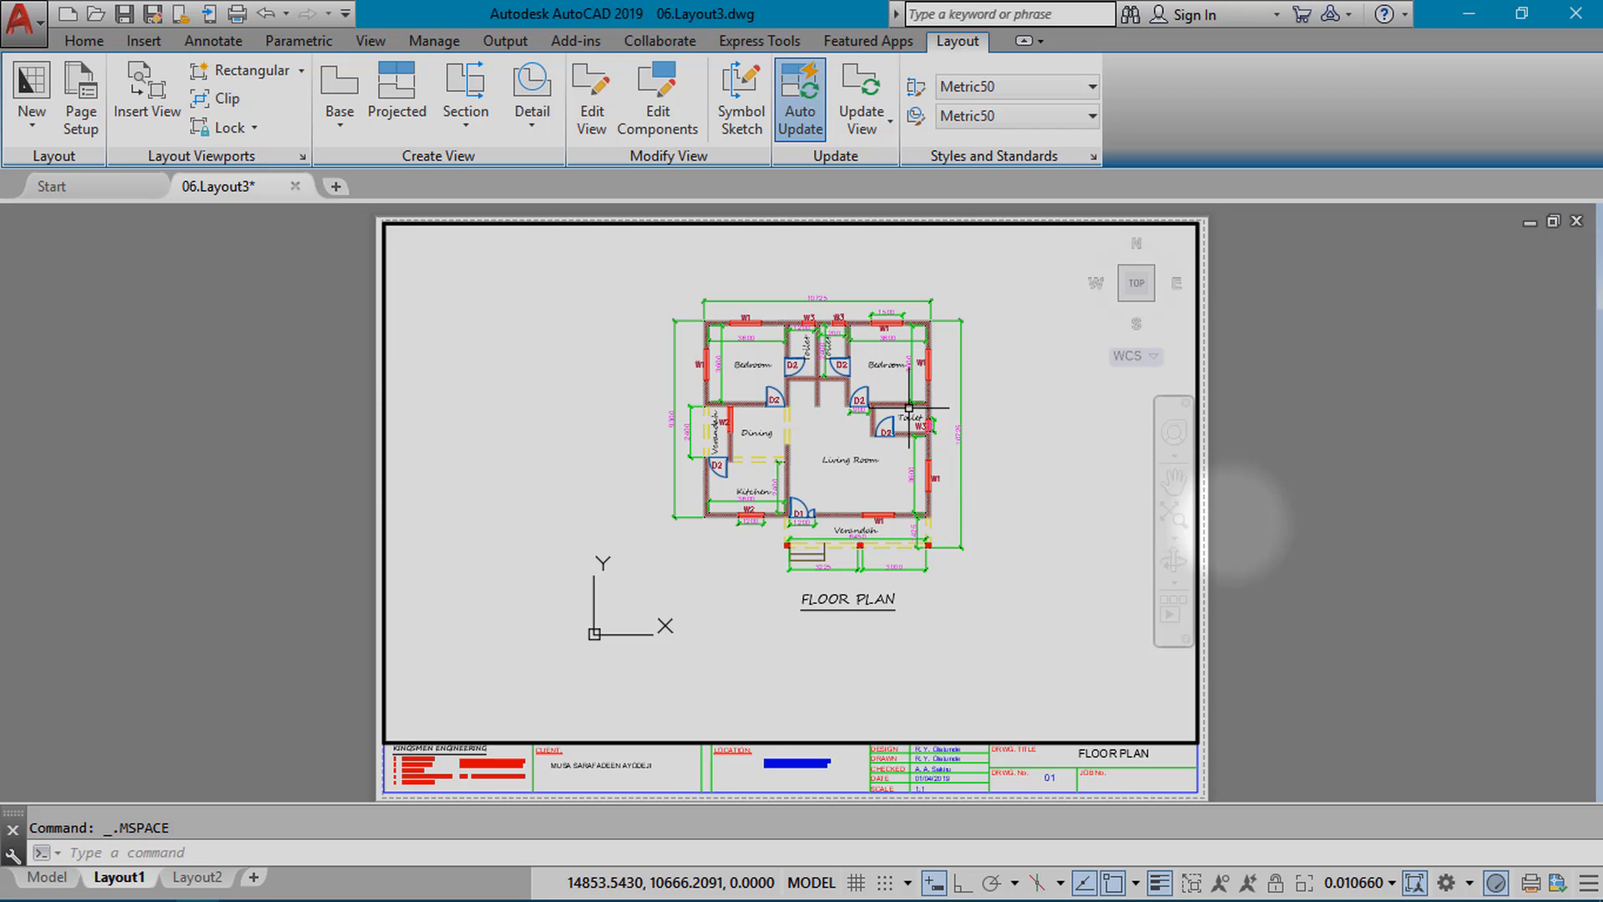
Try the viewport scales 1:2, 1:40, 1:50 and 1:100 on the floor plan.
{"action": "left_click", "coordinate": [1389, 885]}
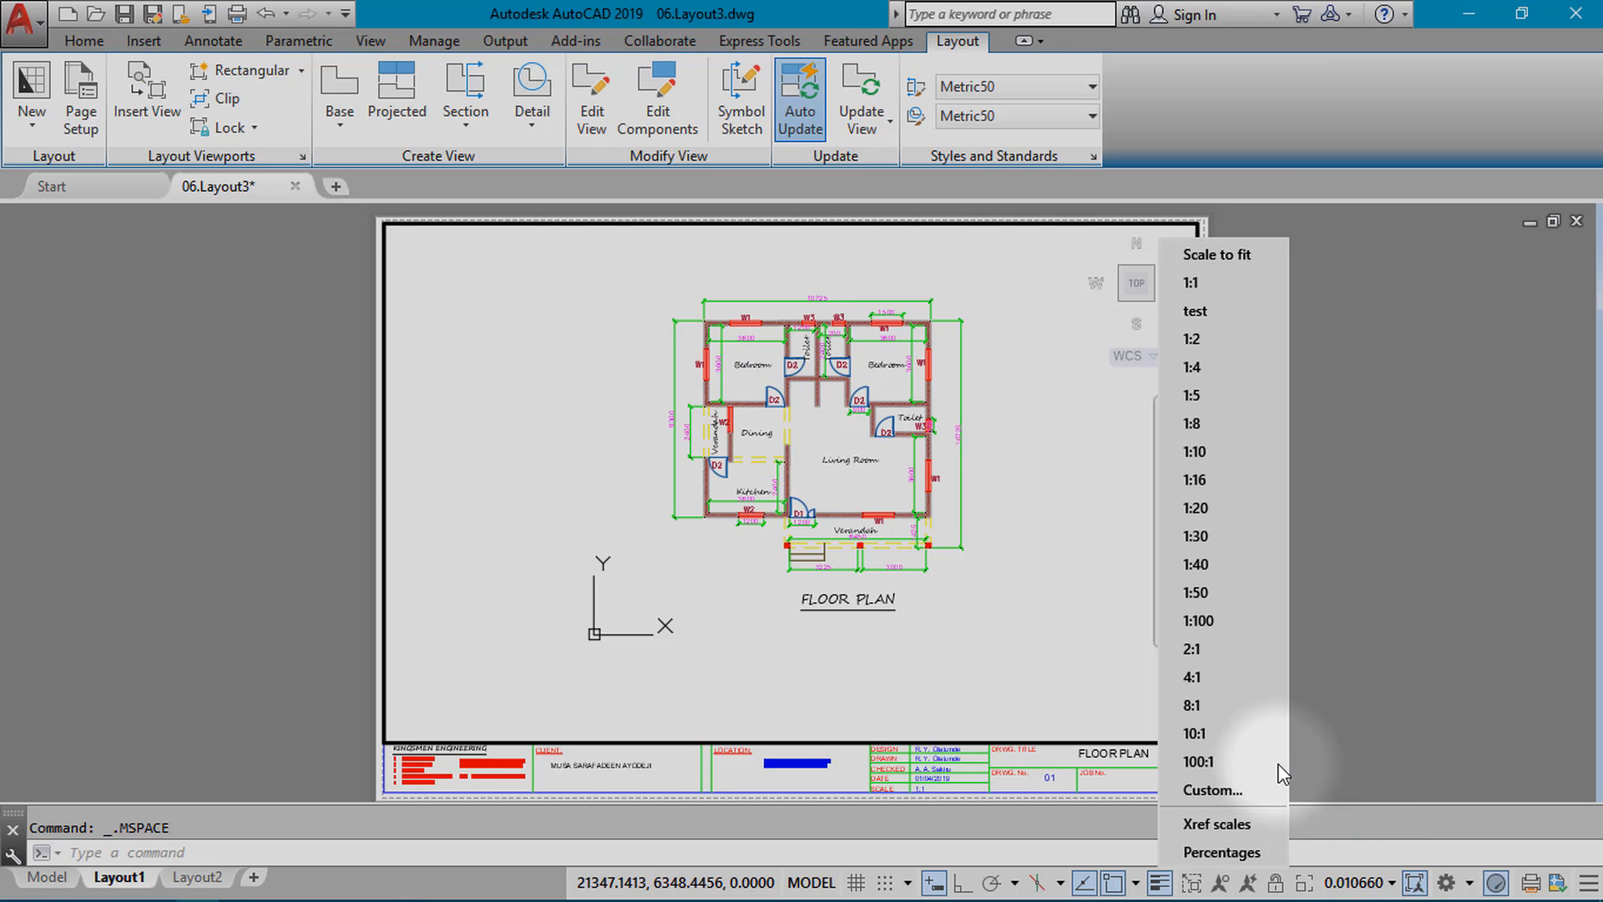
{"action": "left_click", "coordinate": [1205, 339]}
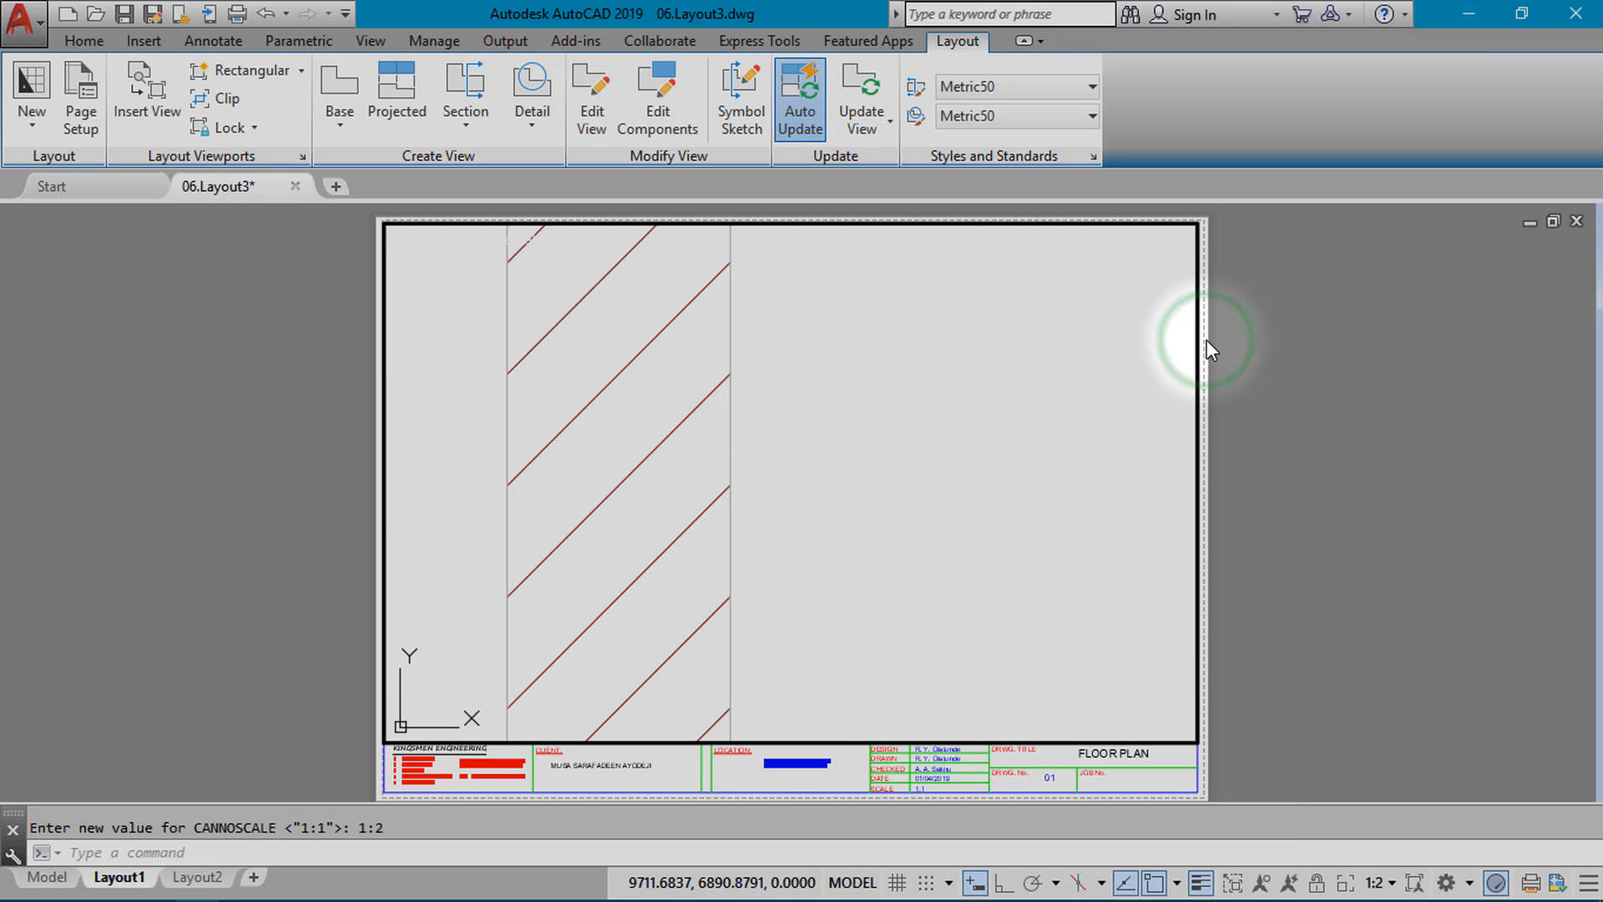
{"action": "left_click", "coordinate": [1393, 887]}
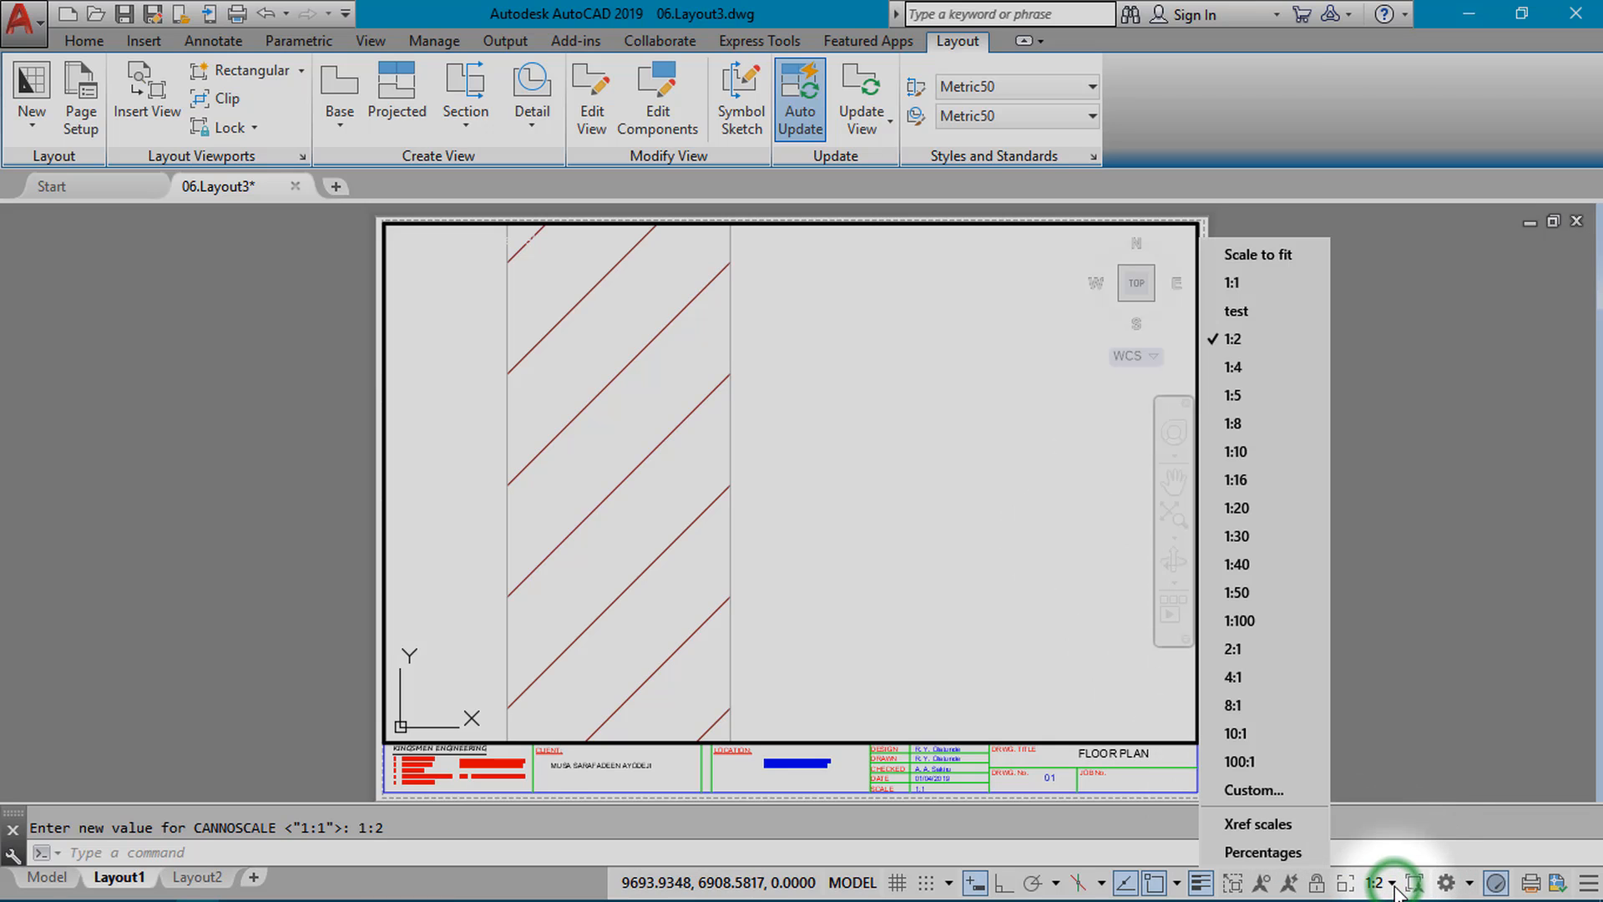
{"action": "left_click", "coordinate": [1256, 571]}
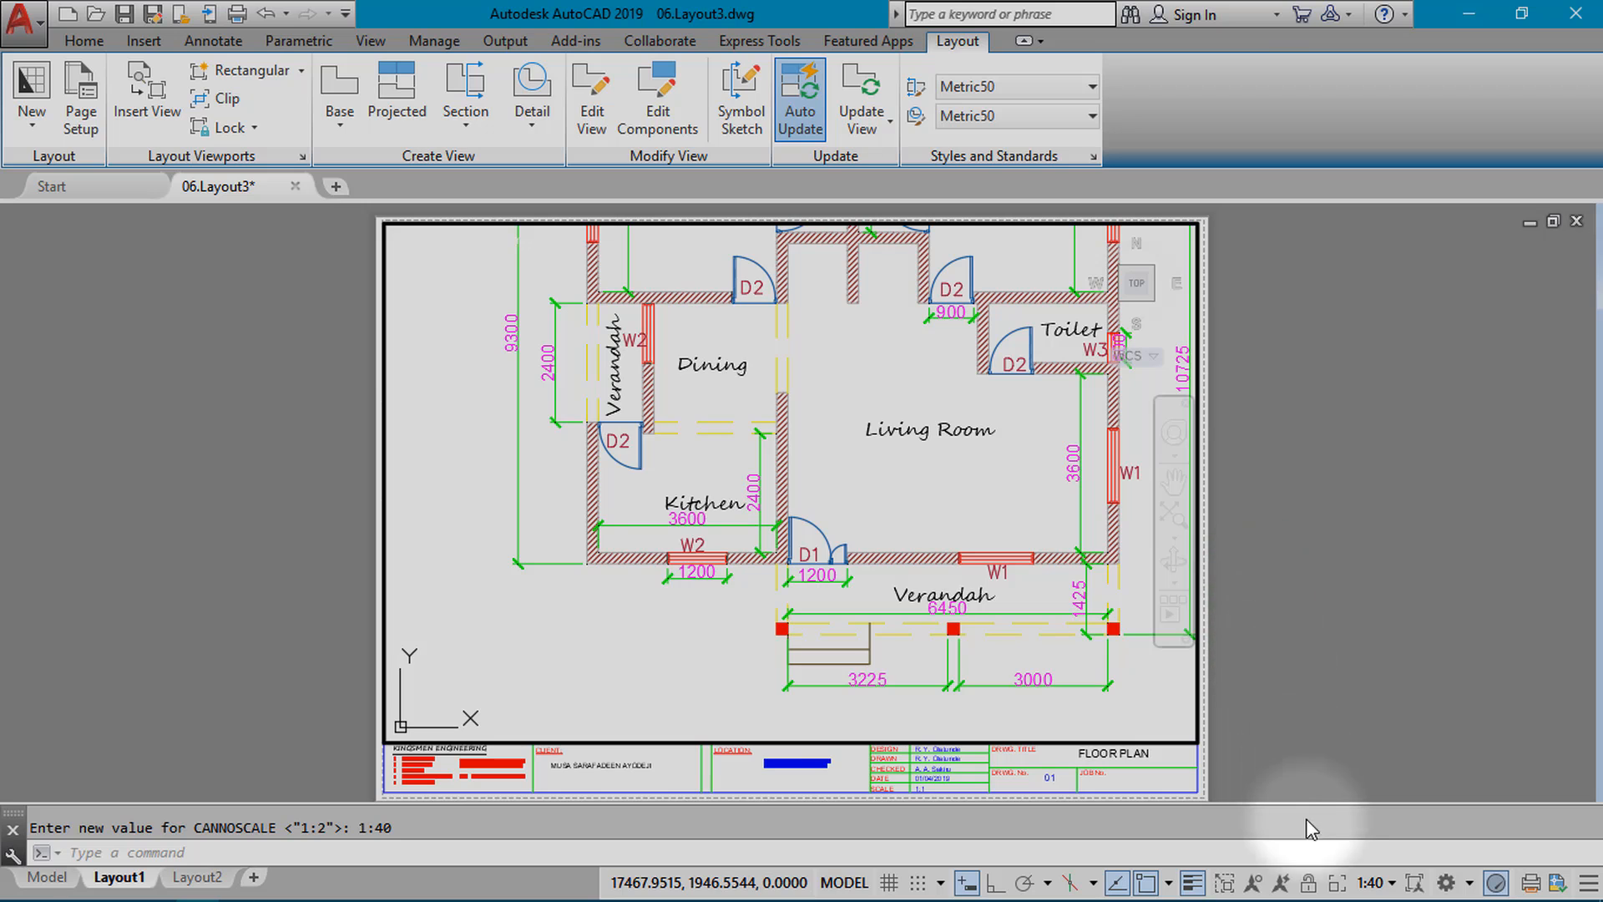
{"action": "left_click", "coordinate": [1374, 882]}
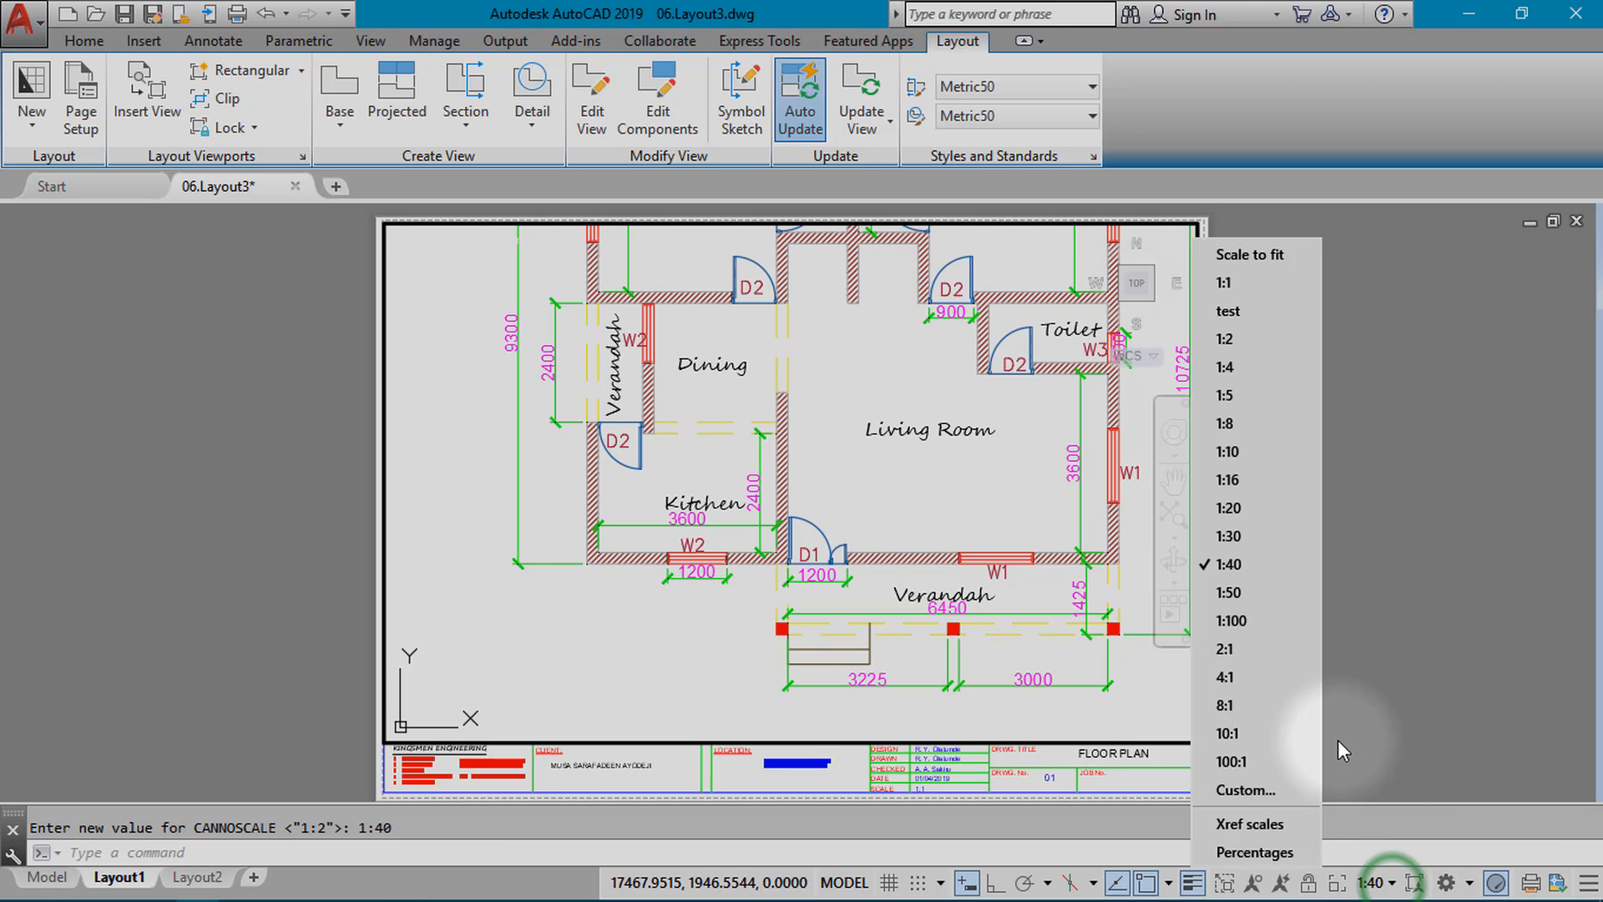
{"action": "left_click", "coordinate": [1241, 592]}
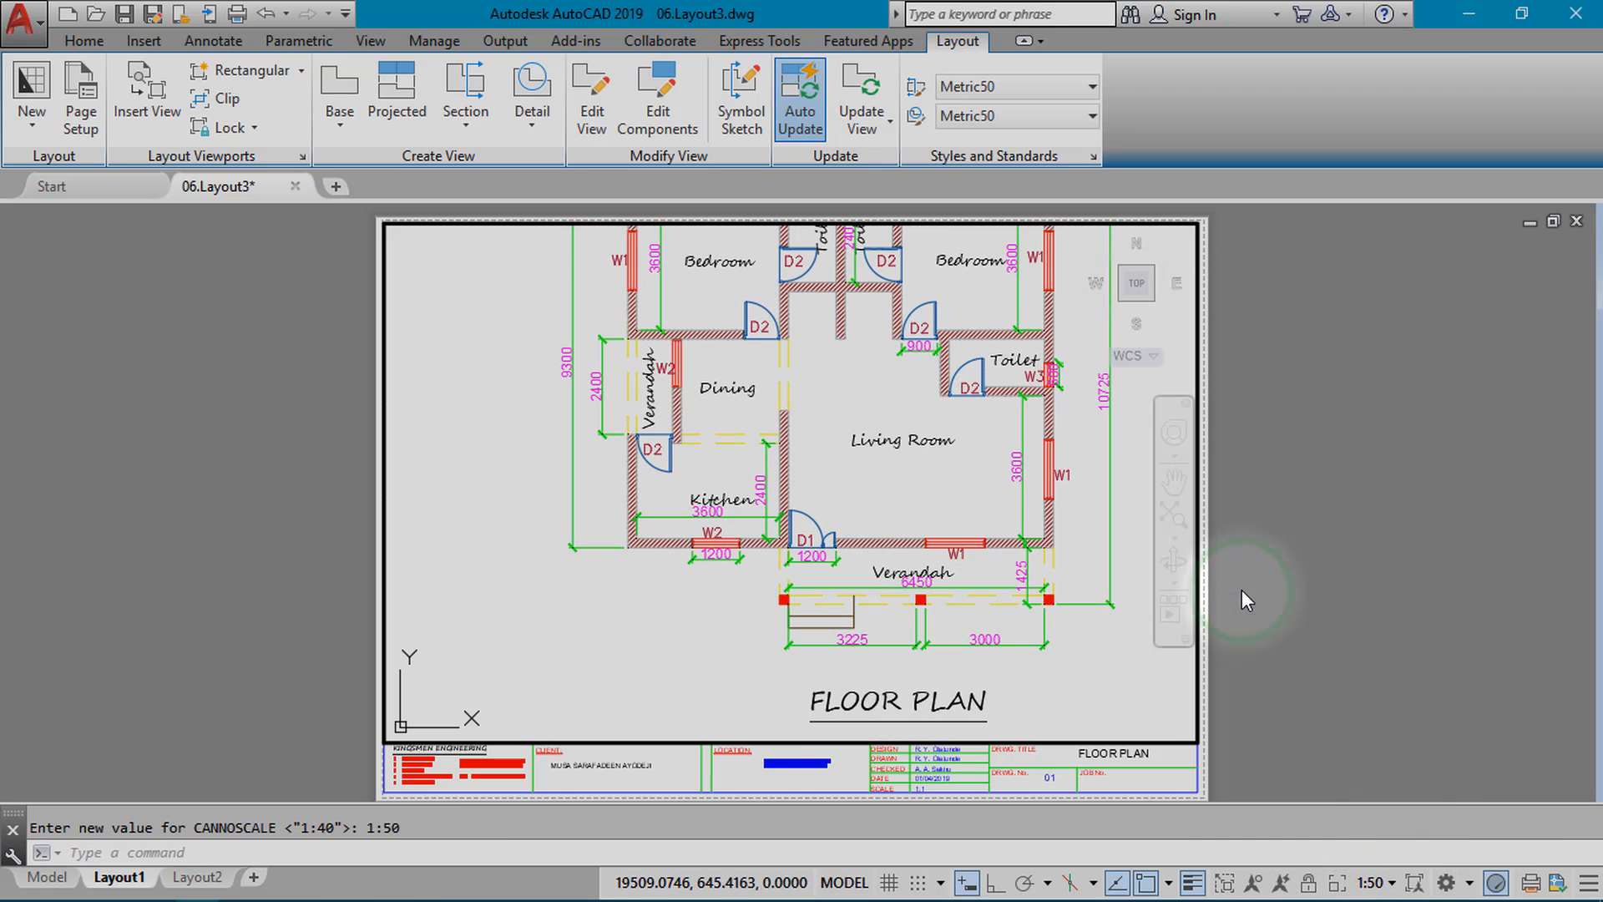
{"action": "left_click", "coordinate": [1373, 882]}
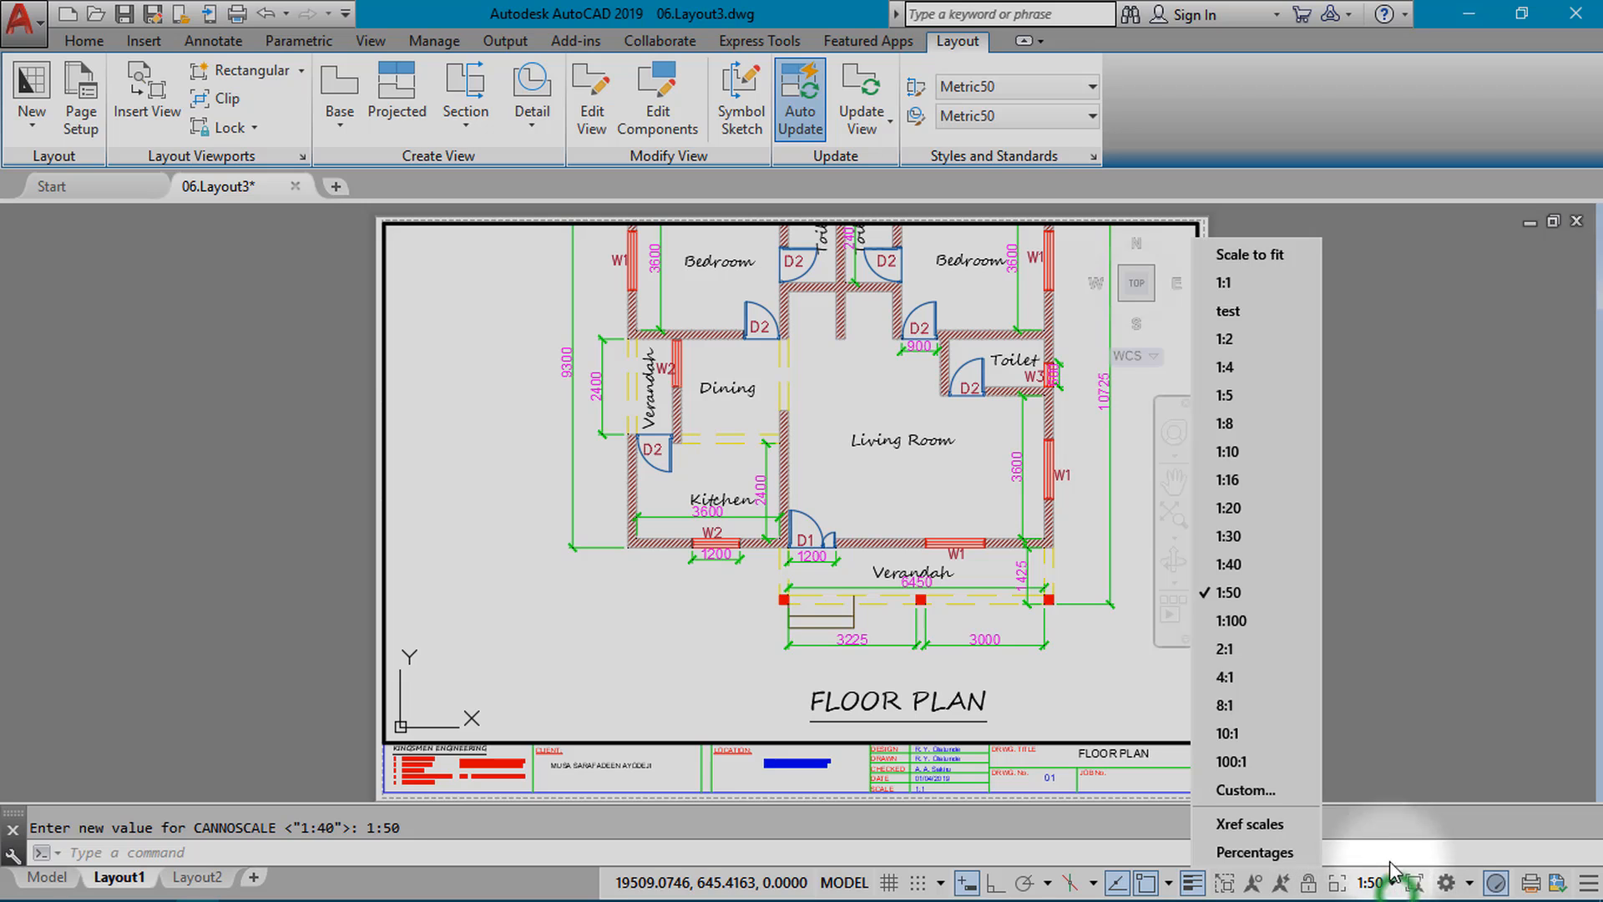
{"action": "left_click", "coordinate": [1232, 621]}
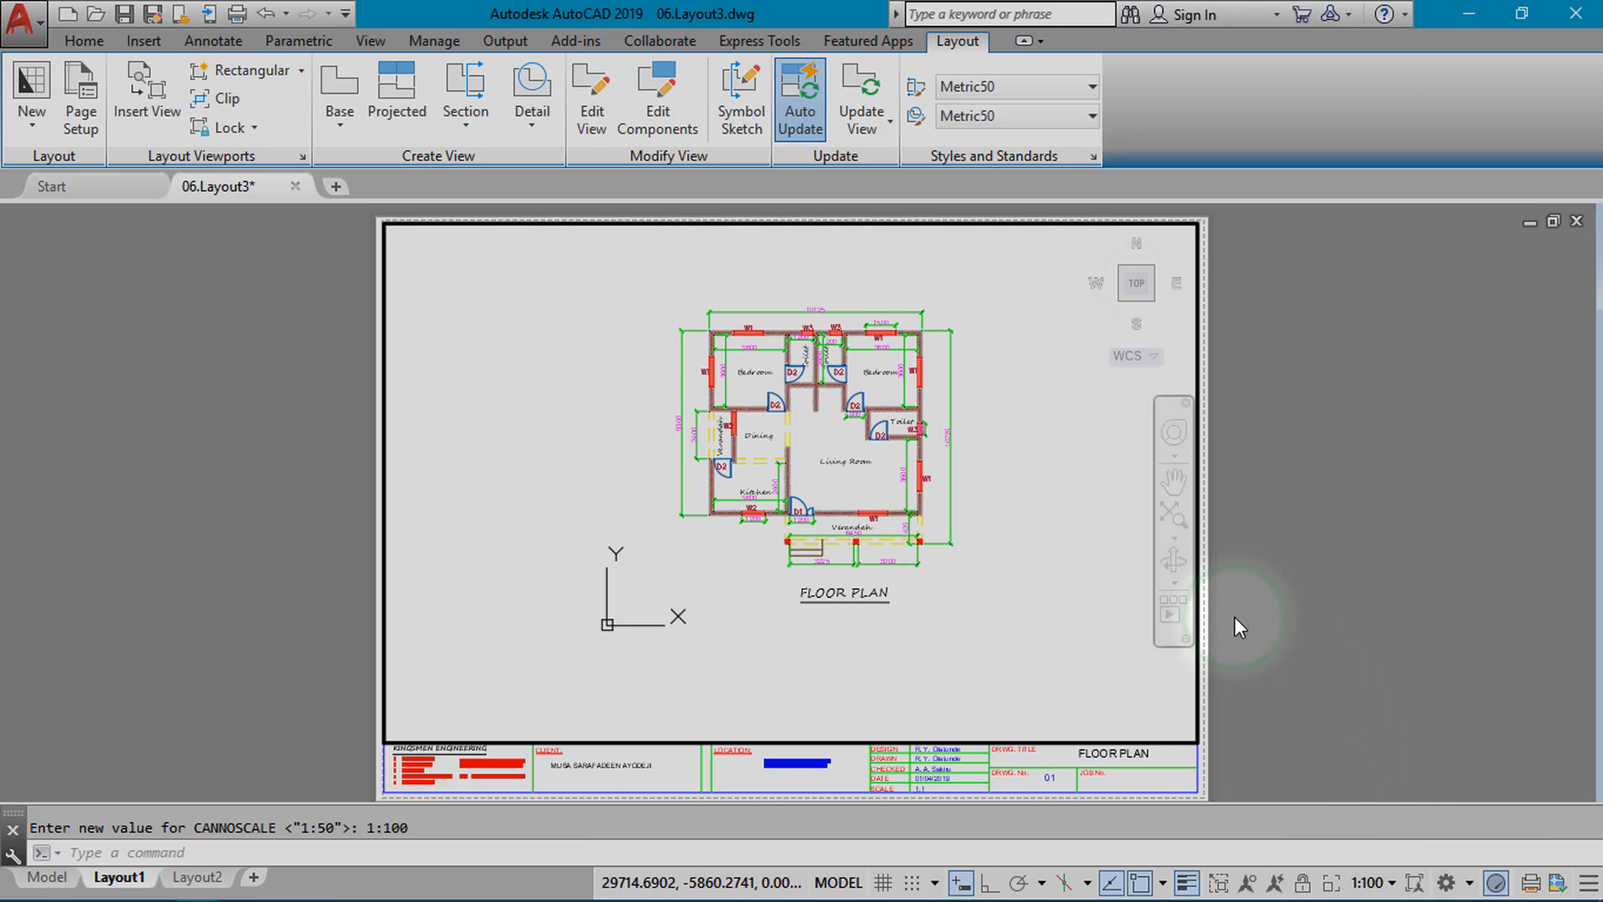
Add a custom drawing scale named 1:60 with 1 paper unit equal to 60 drawing units.
{"action": "left_click", "coordinate": [1390, 883]}
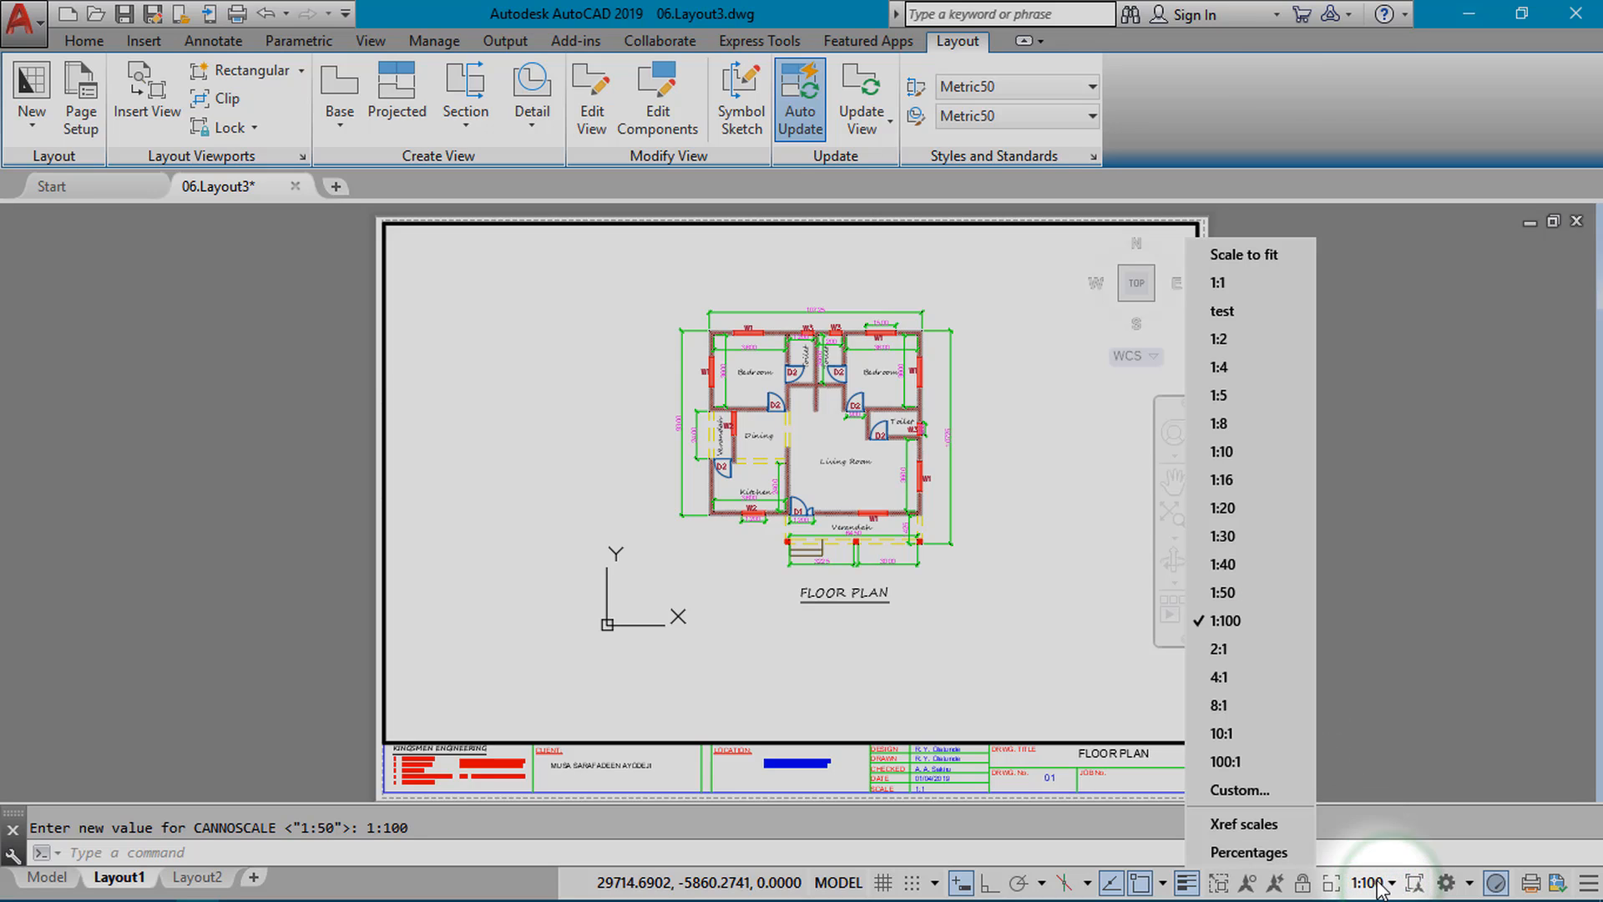
{"action": "left_click", "coordinate": [1268, 791]}
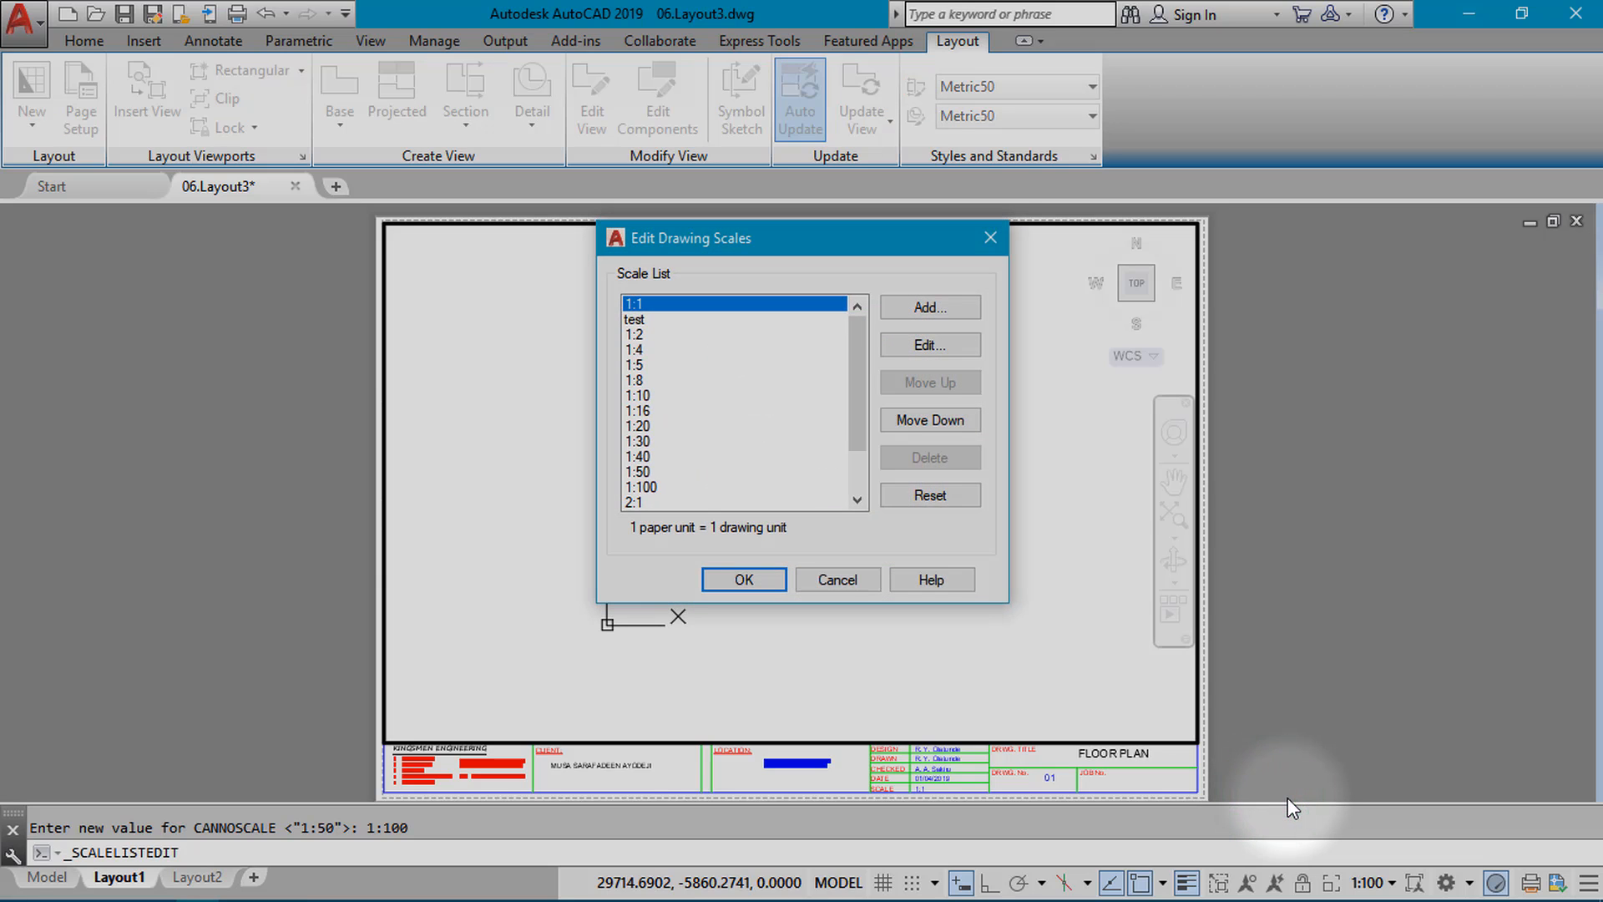
{"action": "left_click", "coordinate": [908, 309]}
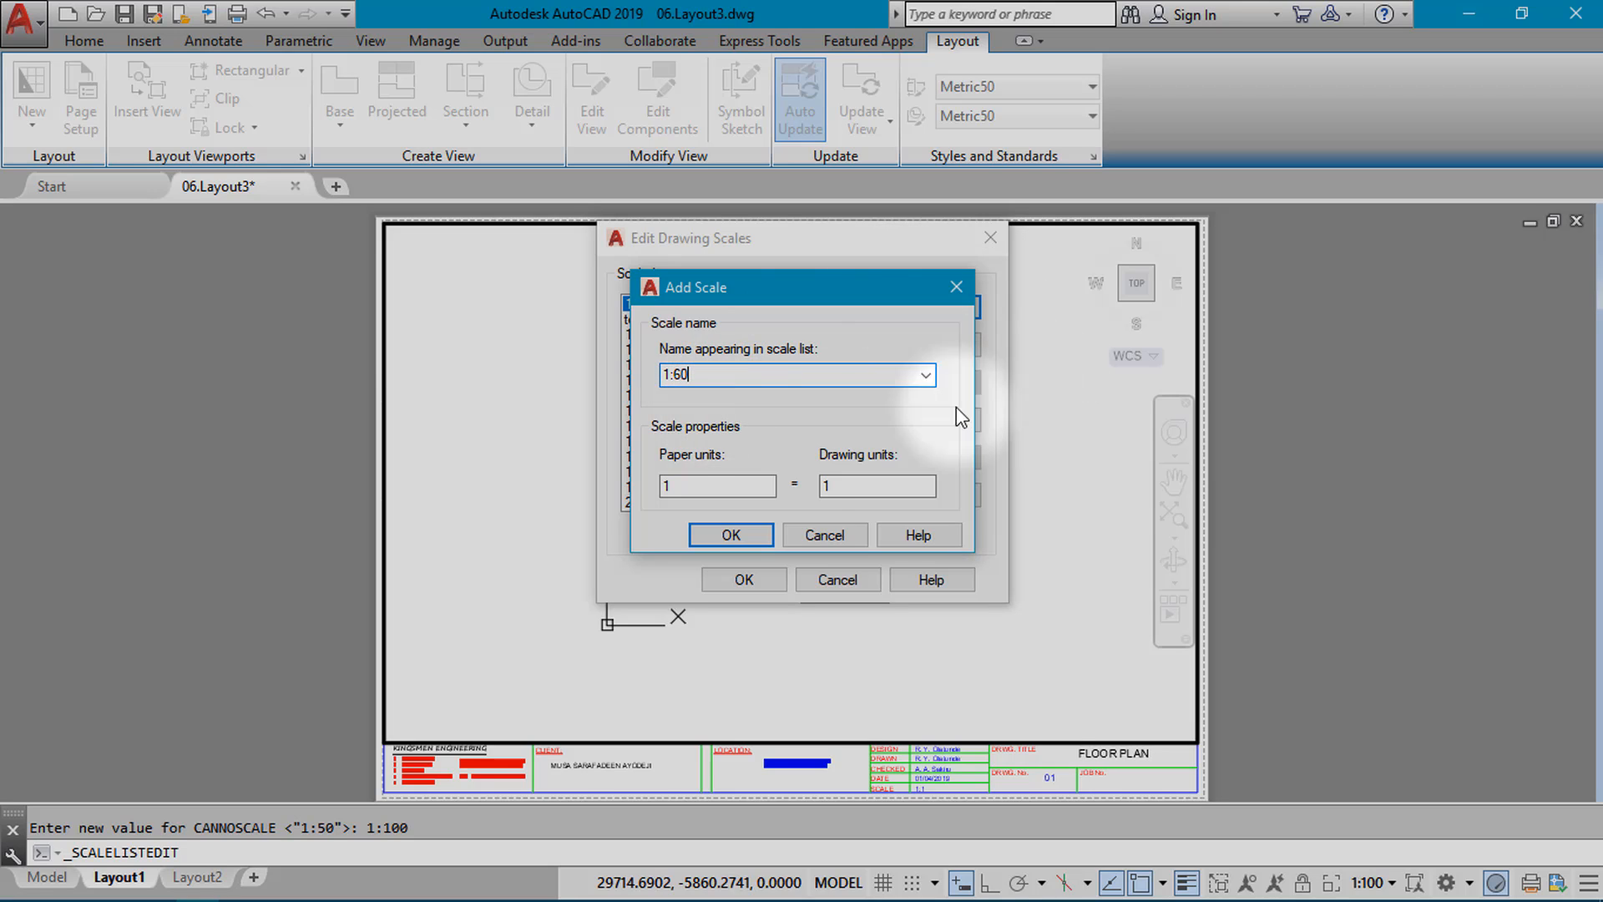
{"action": "key", "text": "Tab"}
{"action": "key", "text": "Tab"}
{"action": "type", "text": "60"}
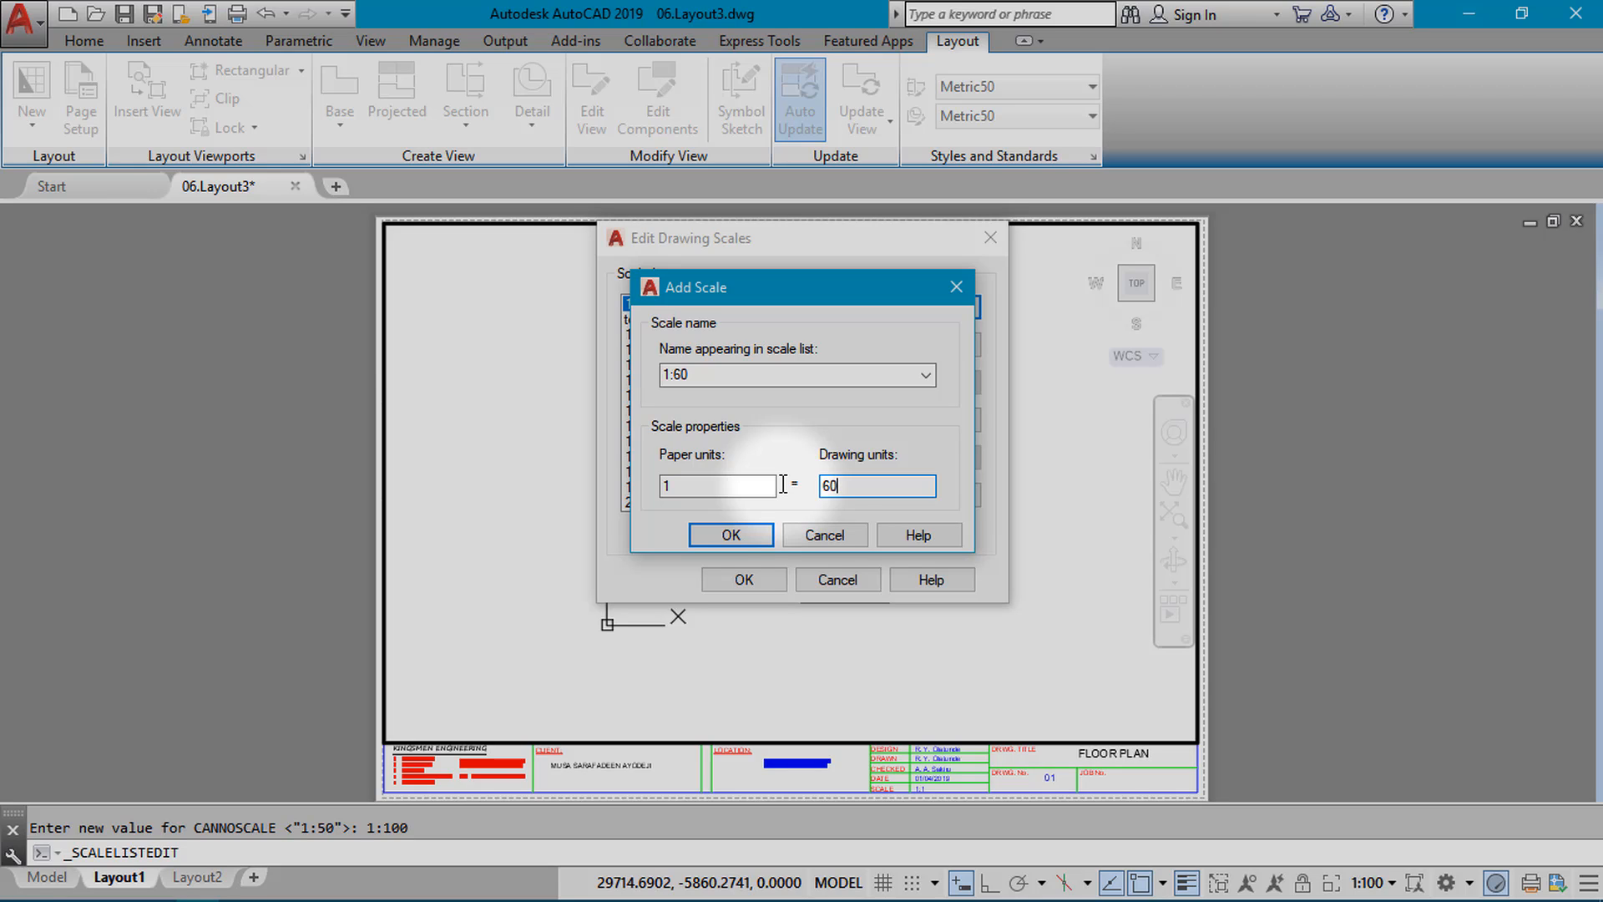
{"action": "left_click", "coordinate": [740, 536]}
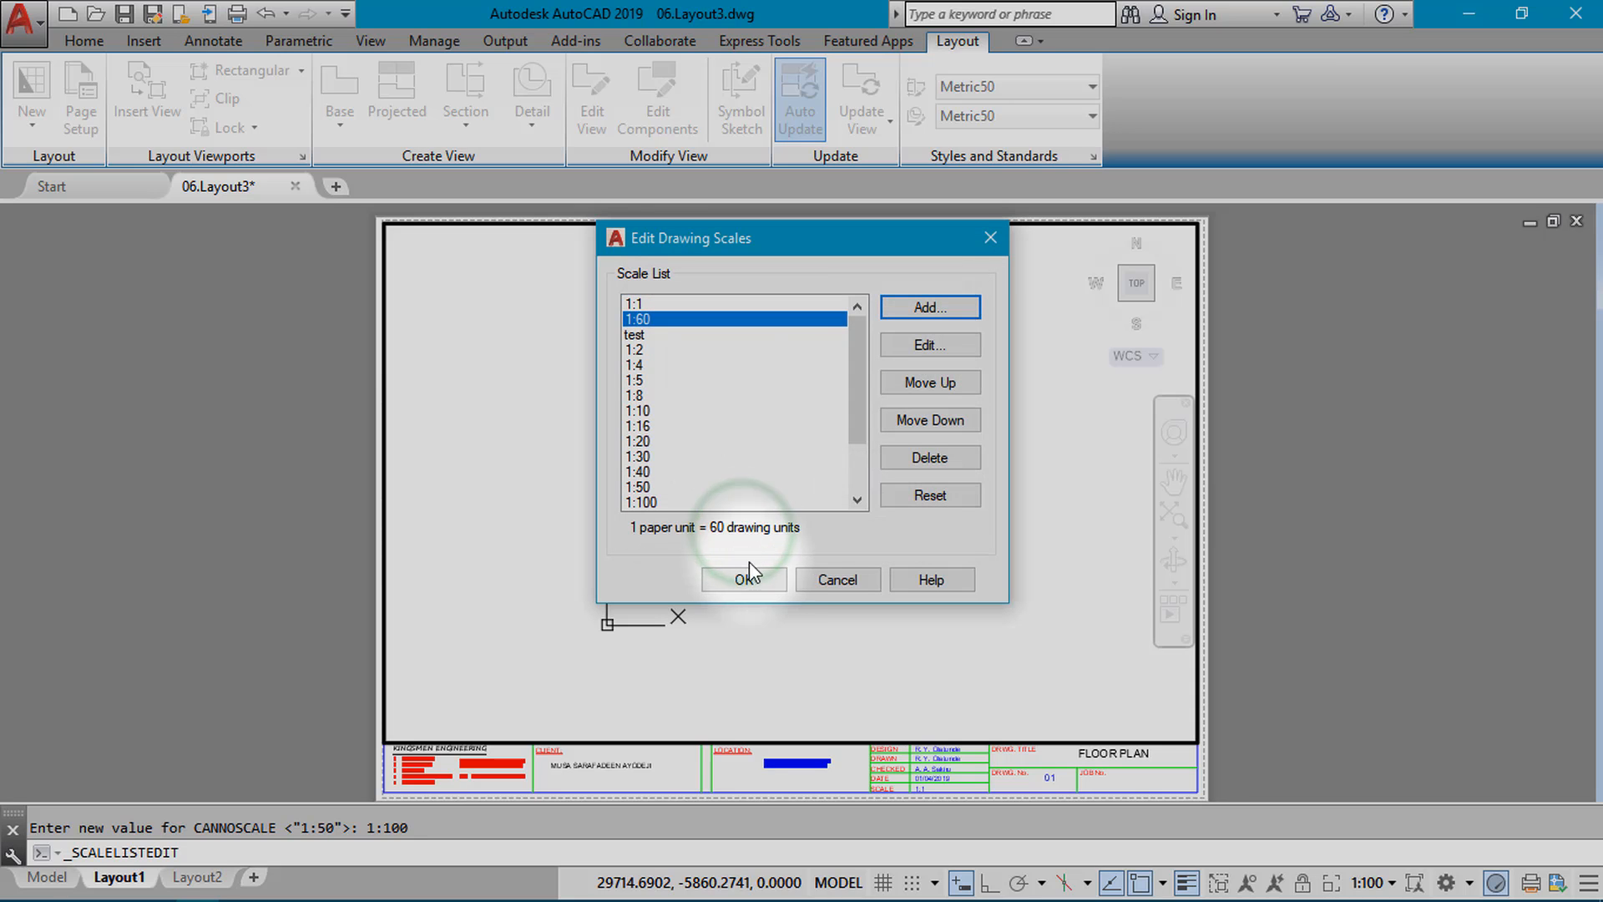
{"action": "left_click", "coordinate": [758, 581]}
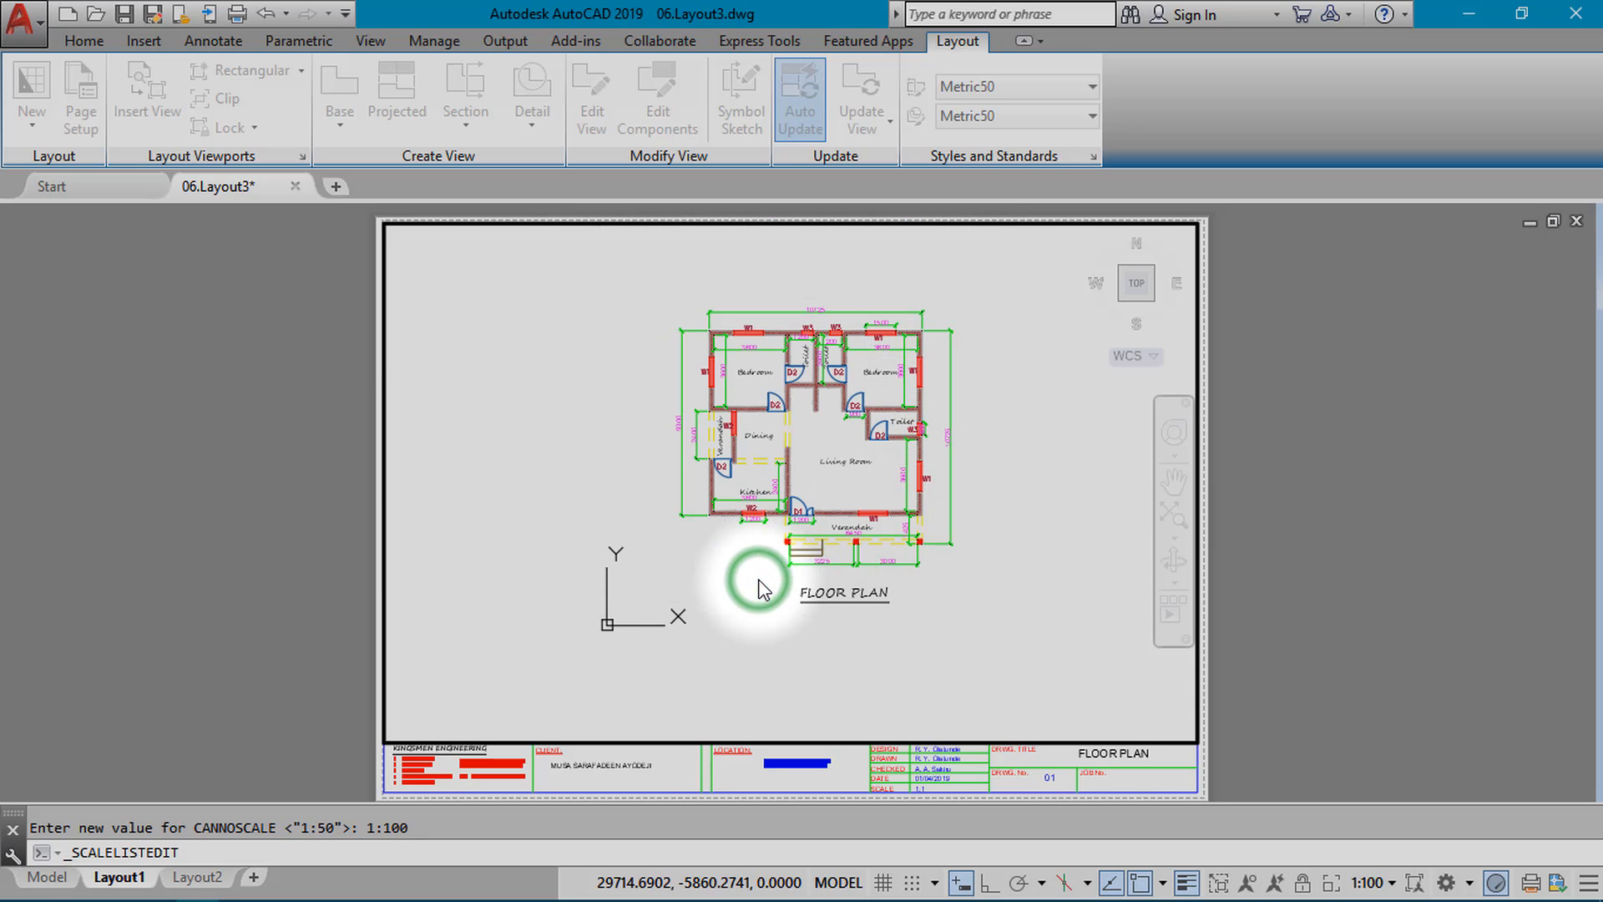
Set the viewport scale to 1:60 and reposition the floor plan so it fits fully inside the viewport.
{"action": "left_click", "coordinate": [1390, 883]}
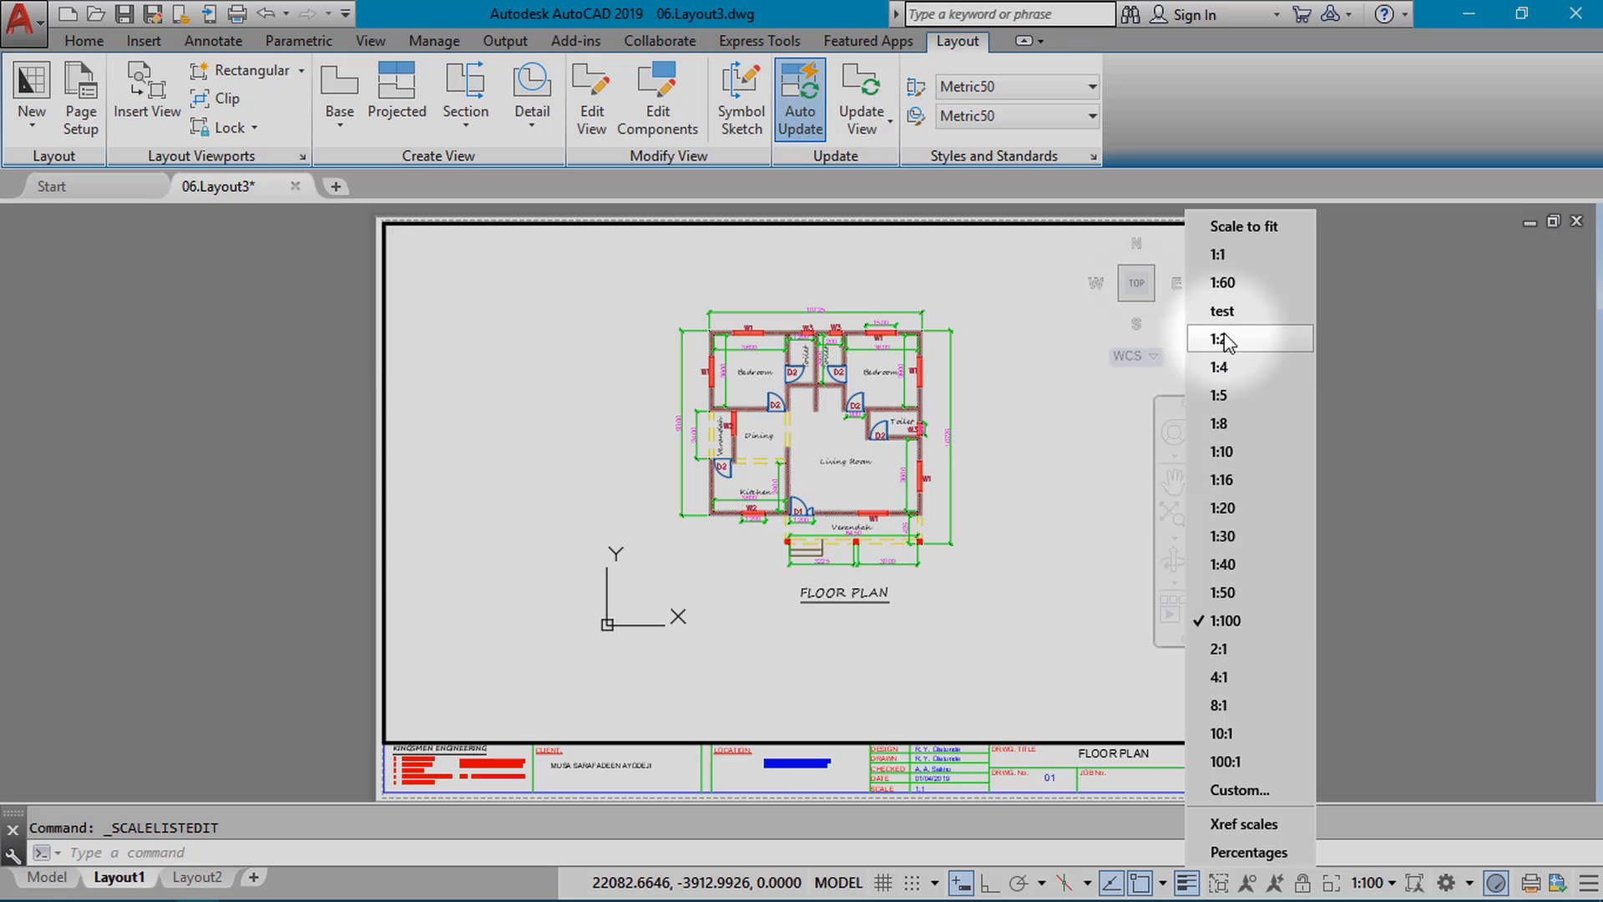
{"action": "left_click", "coordinate": [1232, 282]}
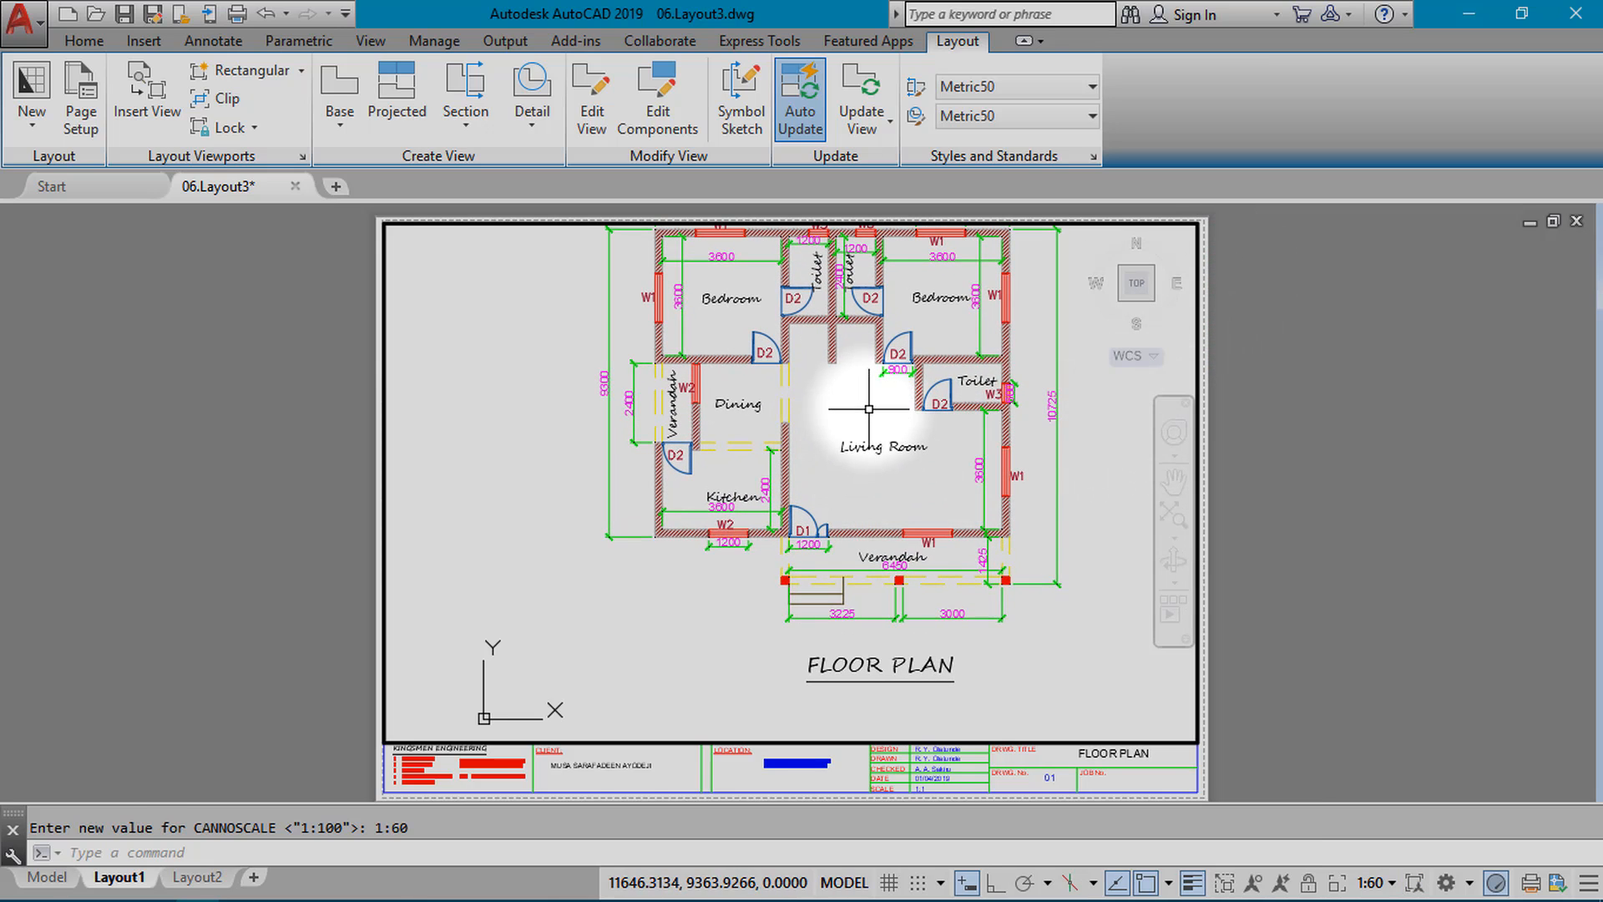
{"action": "middle_click_drag", "start_coordinate": [867, 407], "coordinate": [849, 461]}
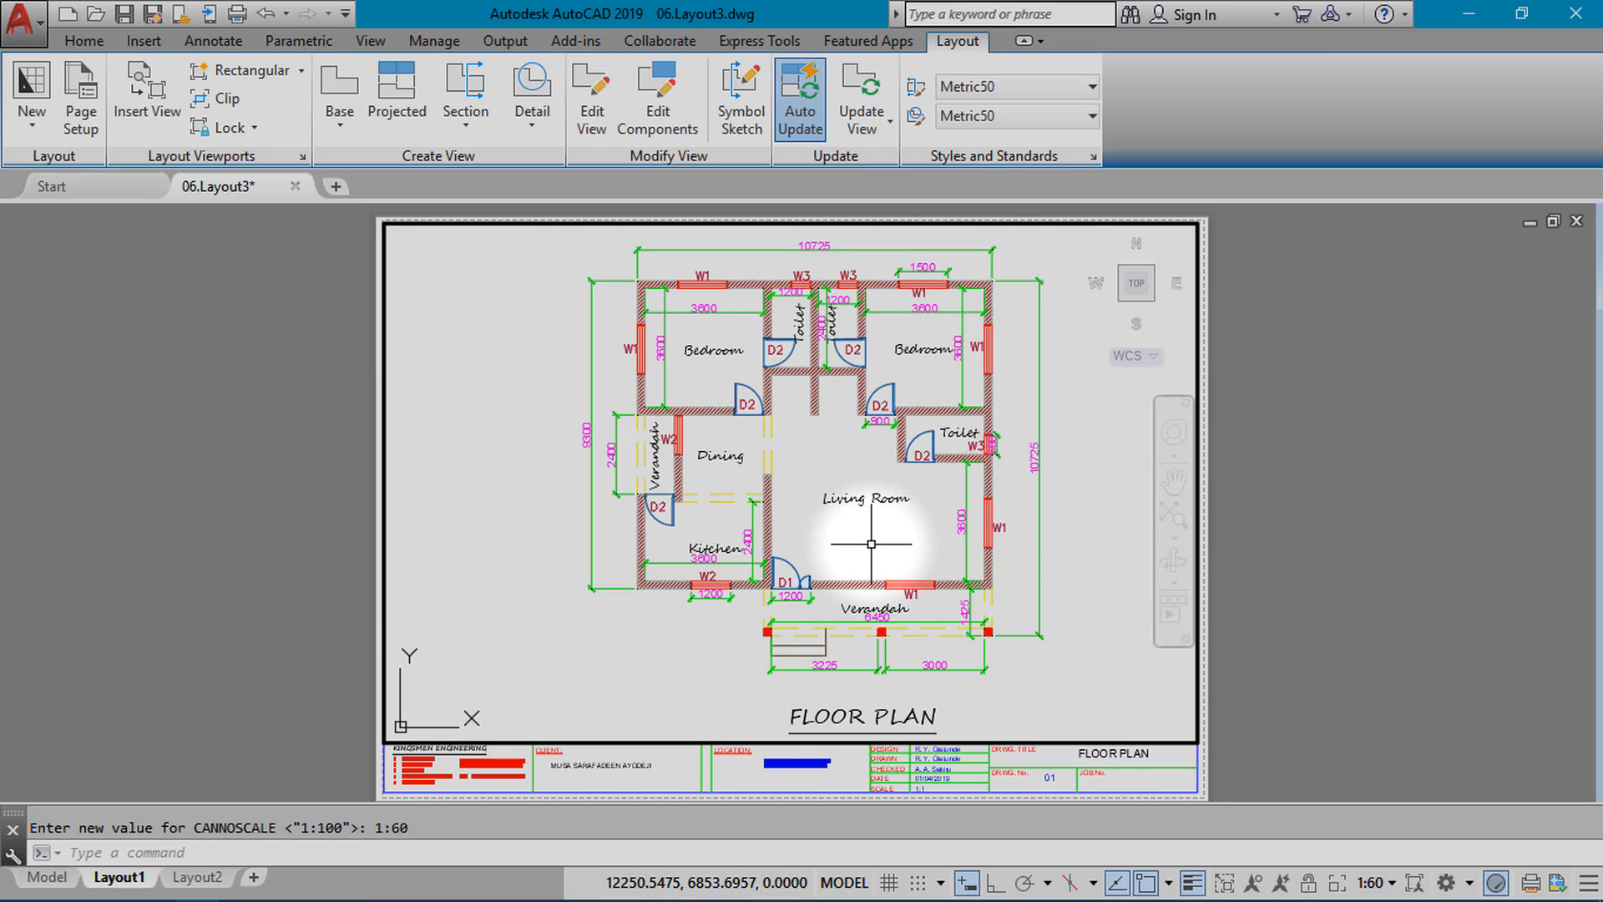
Modify Layout1's page setup to use the monochrome.ctb plot style table and display plot styles.
{"action": "left_click", "coordinate": [81, 105]}
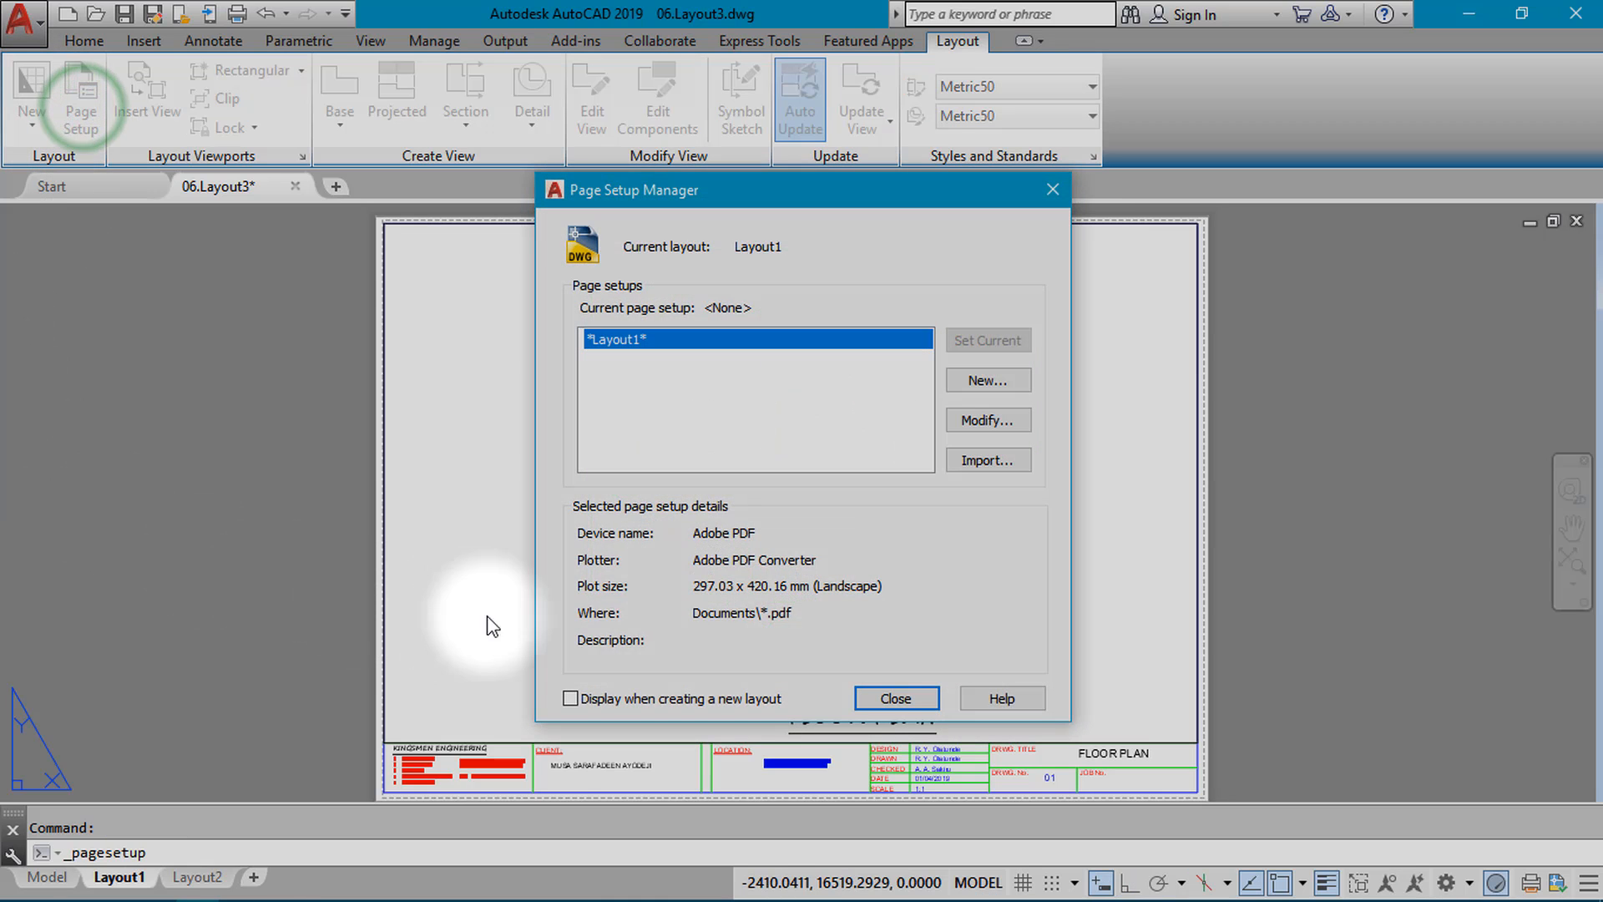
{"action": "left_click", "coordinate": [979, 422]}
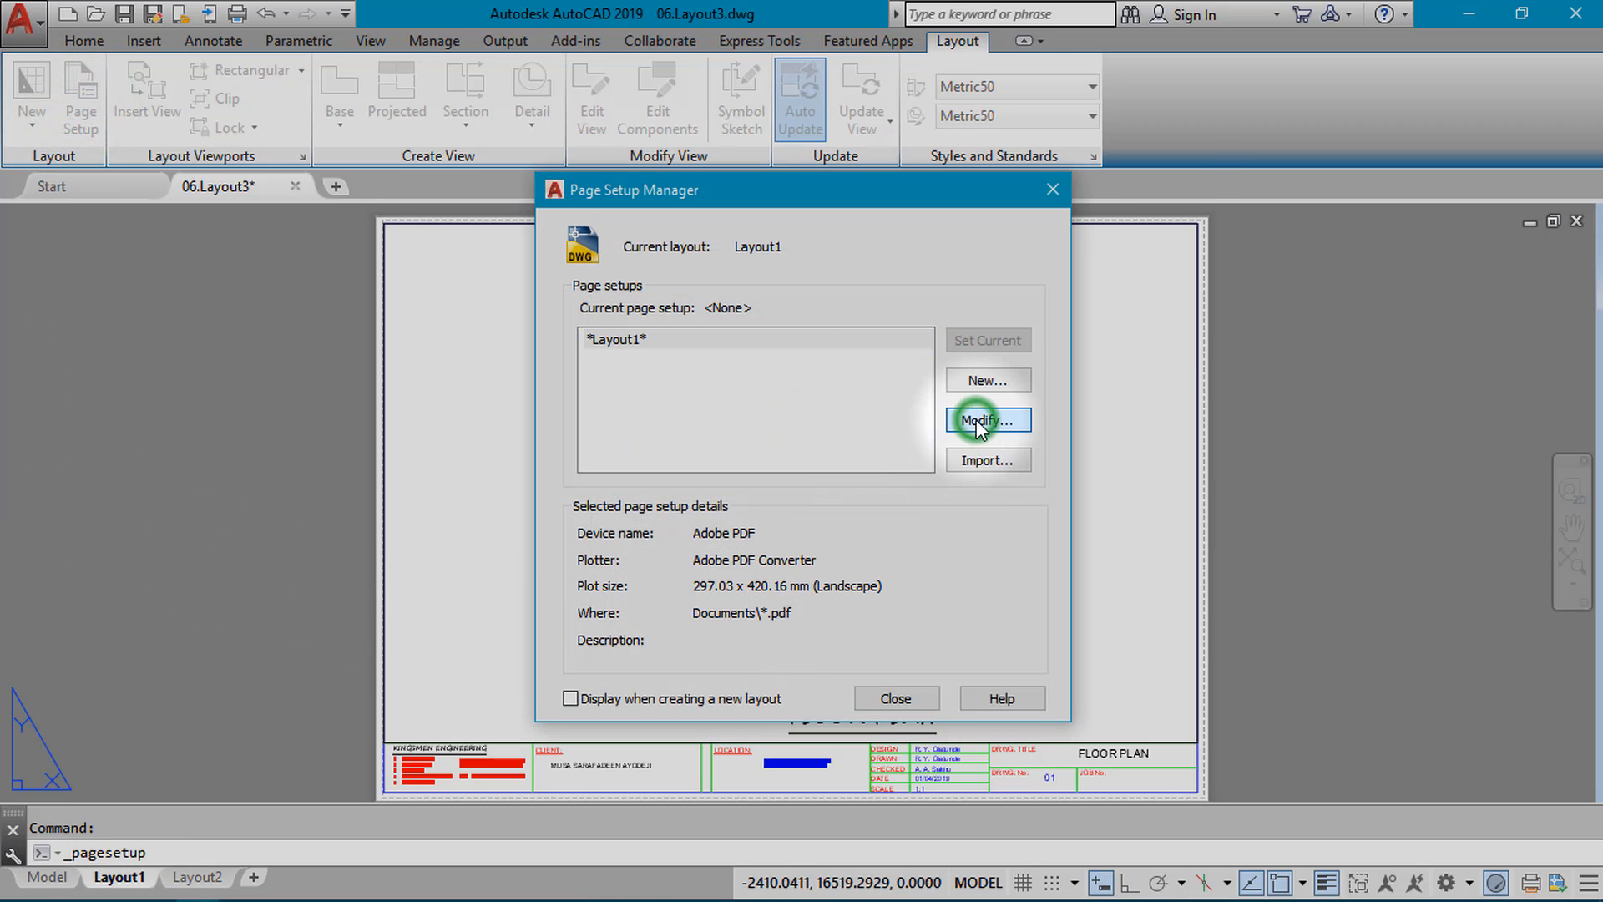
{"action": "left_click", "coordinate": [1019, 218]}
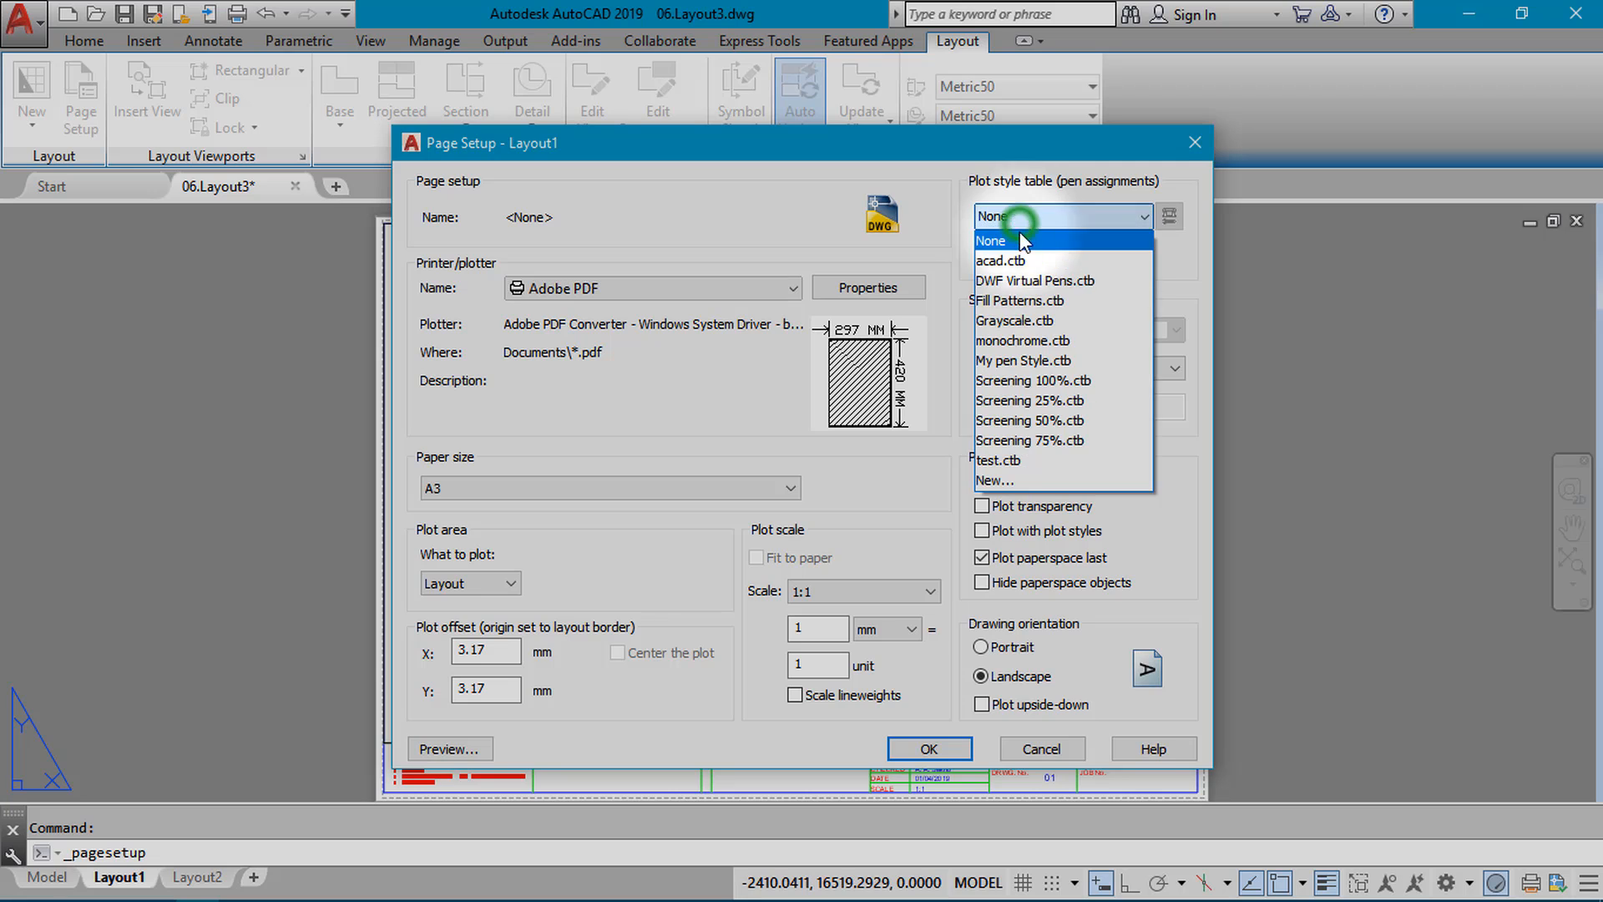
{"action": "left_click", "coordinate": [1022, 338]}
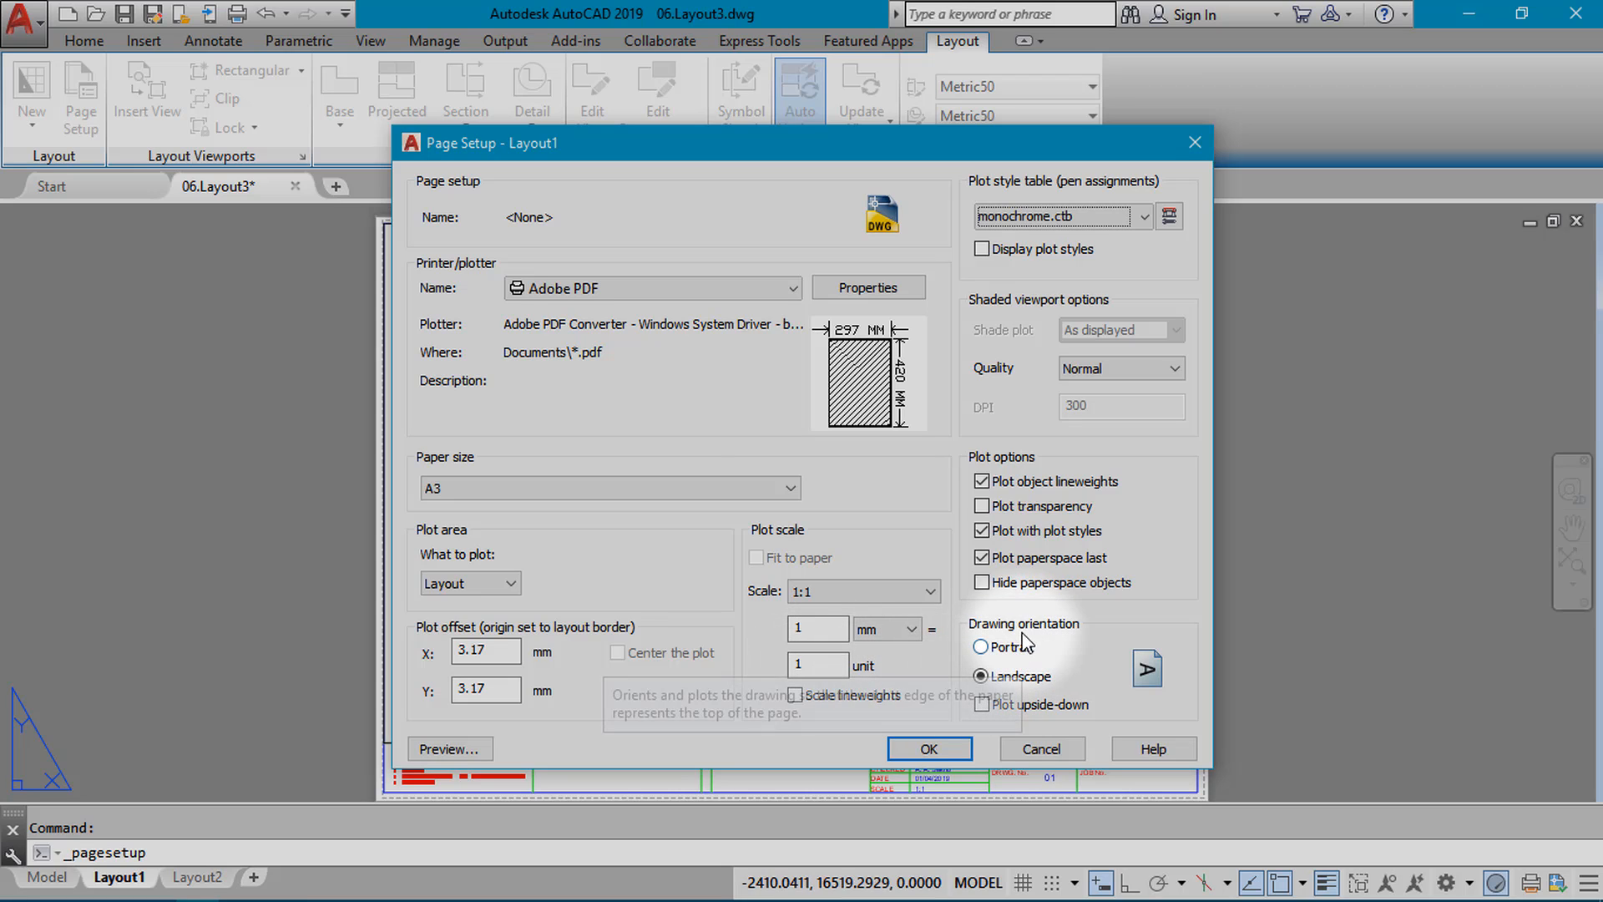
{"action": "left_click", "coordinate": [982, 248]}
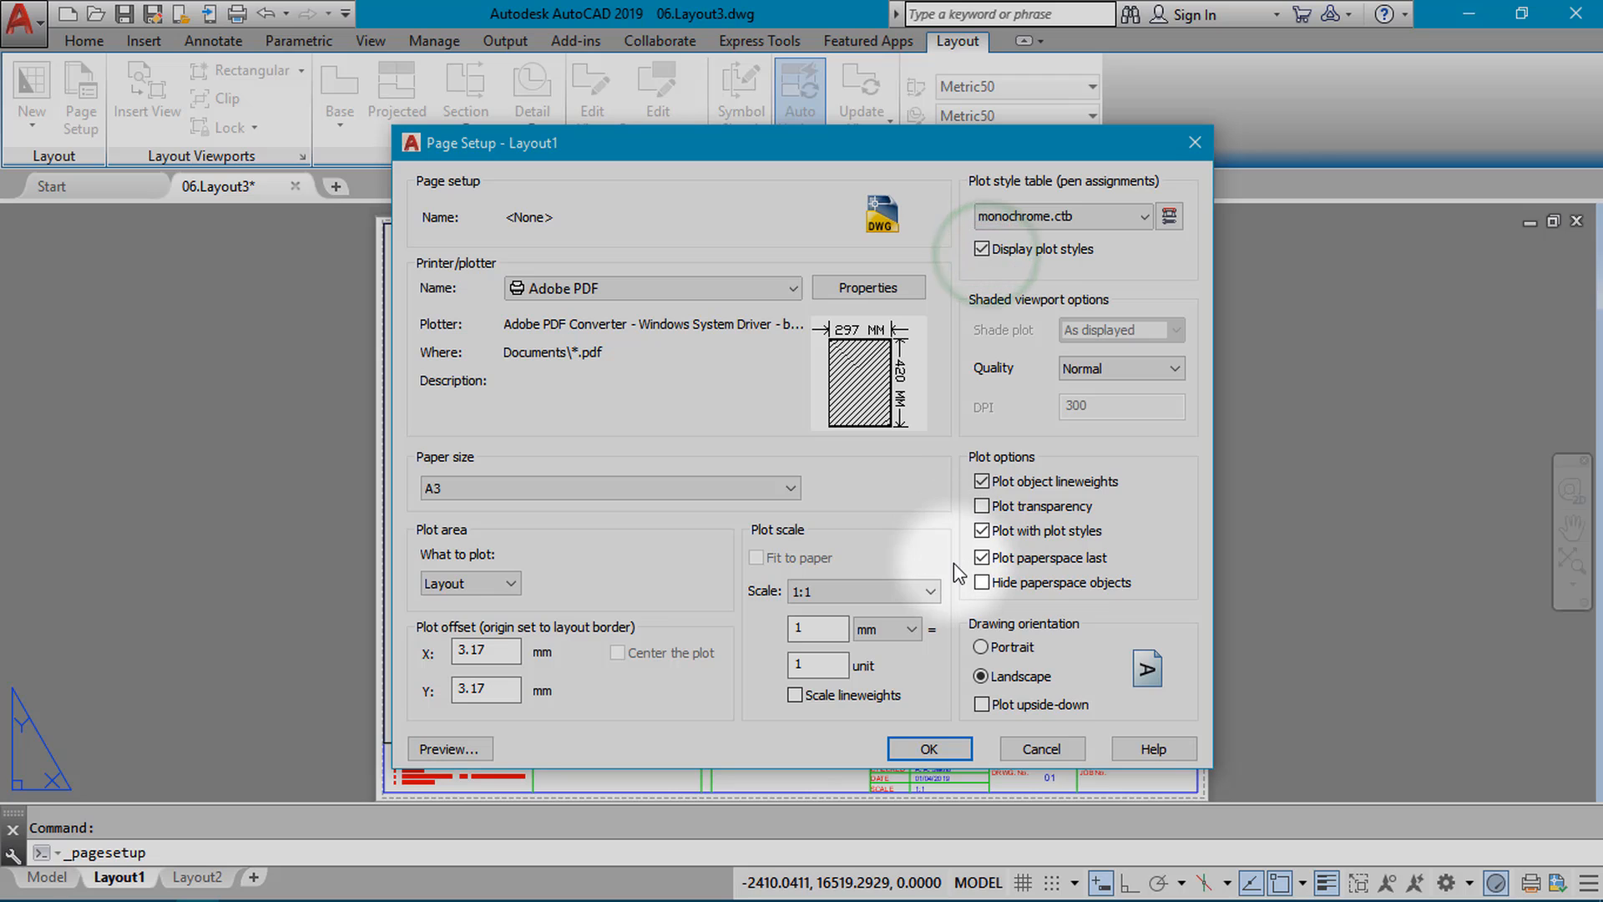
{"action": "left_click", "coordinate": [925, 749]}
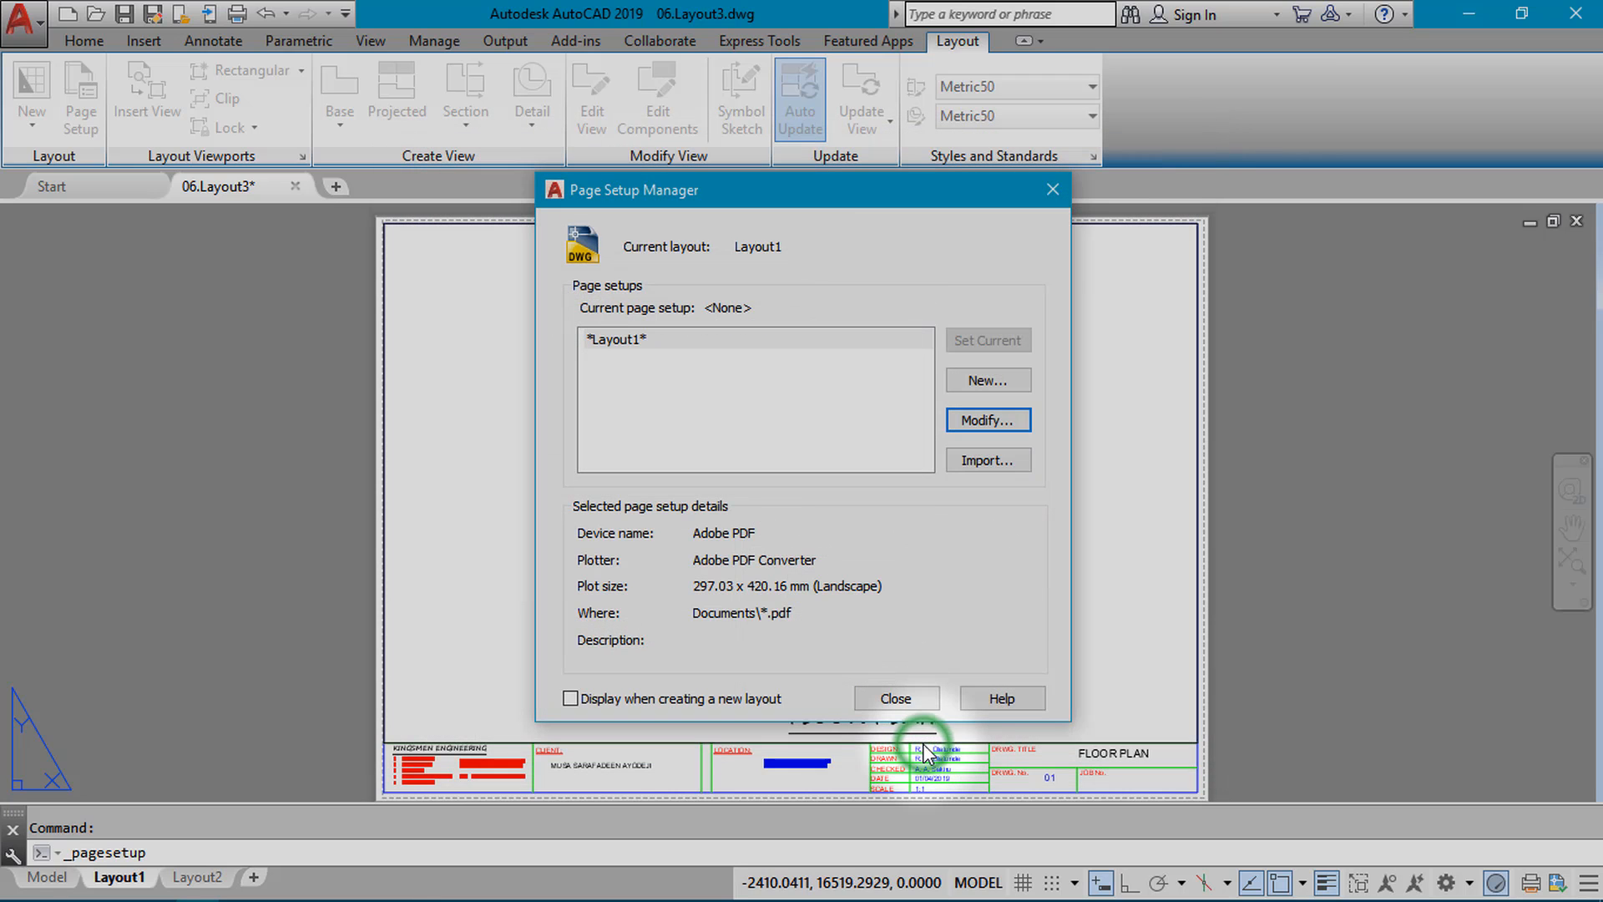
{"action": "left_click", "coordinate": [910, 698]}
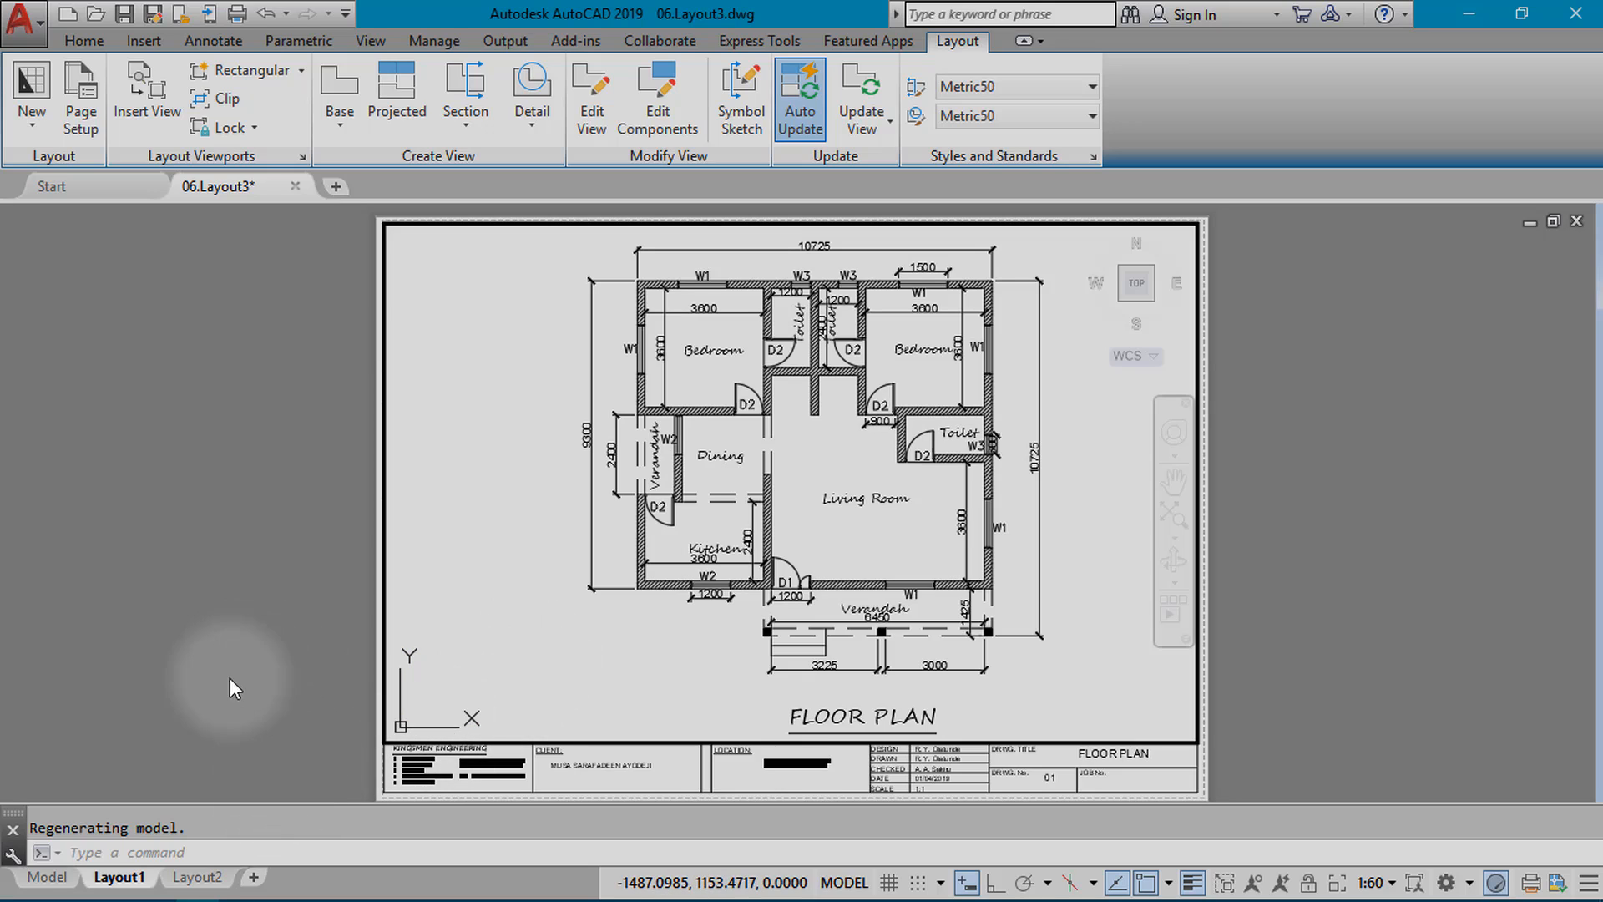
Rename the Layout1 layout as Final Design.
{"action": "double_click", "coordinate": [112, 883]}
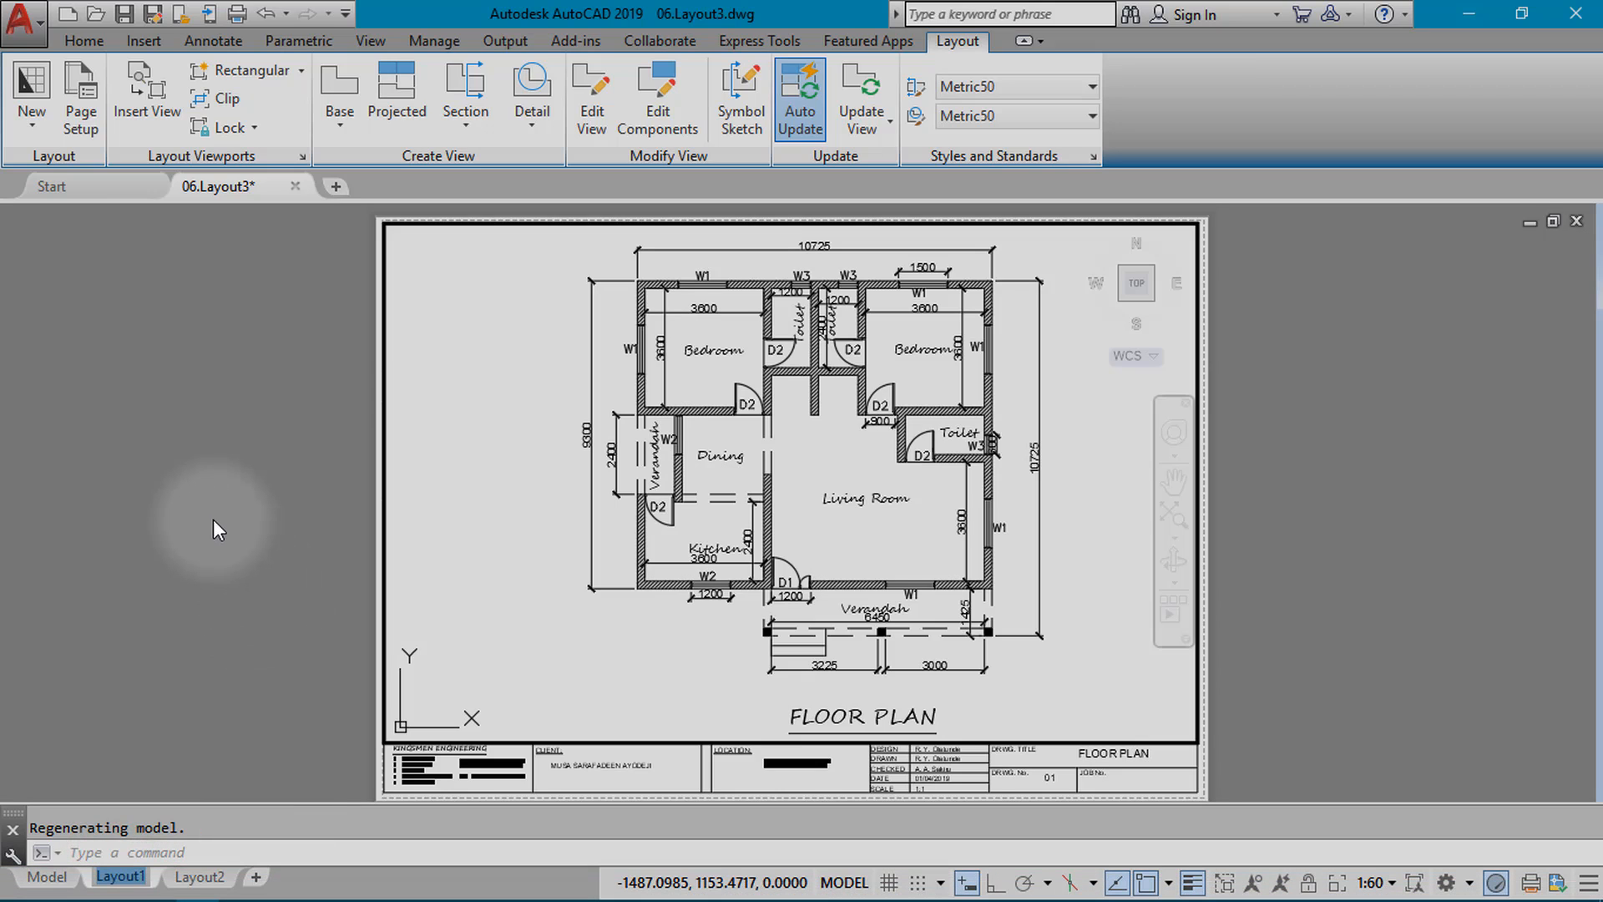
{"action": "type", "text": "Fin"}
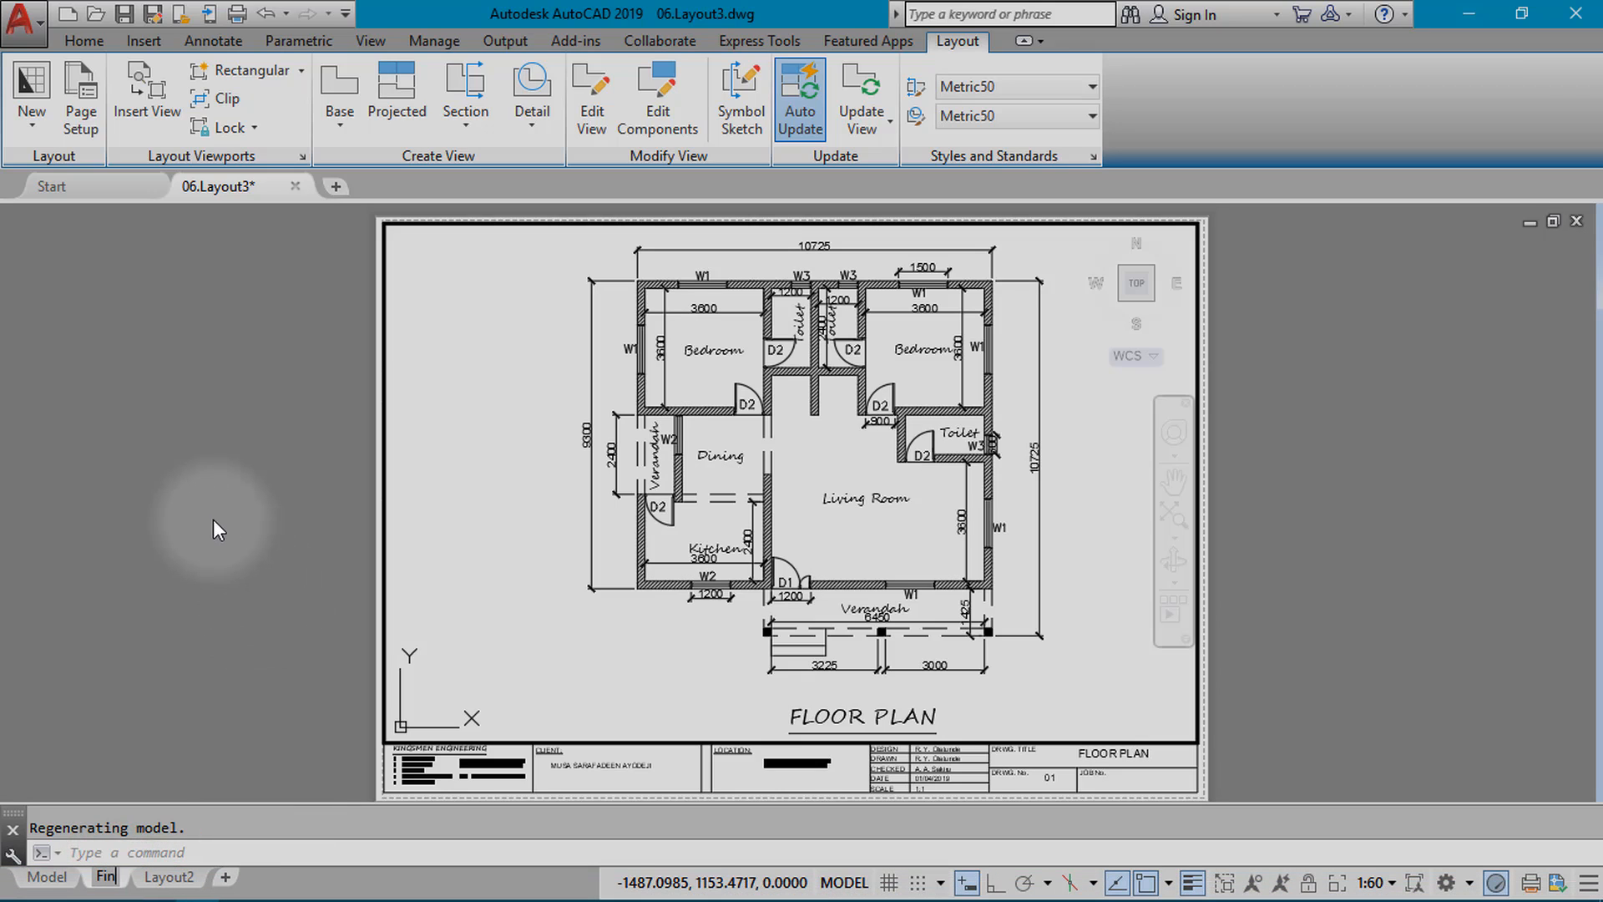
{"action": "type", "text": "al D"}
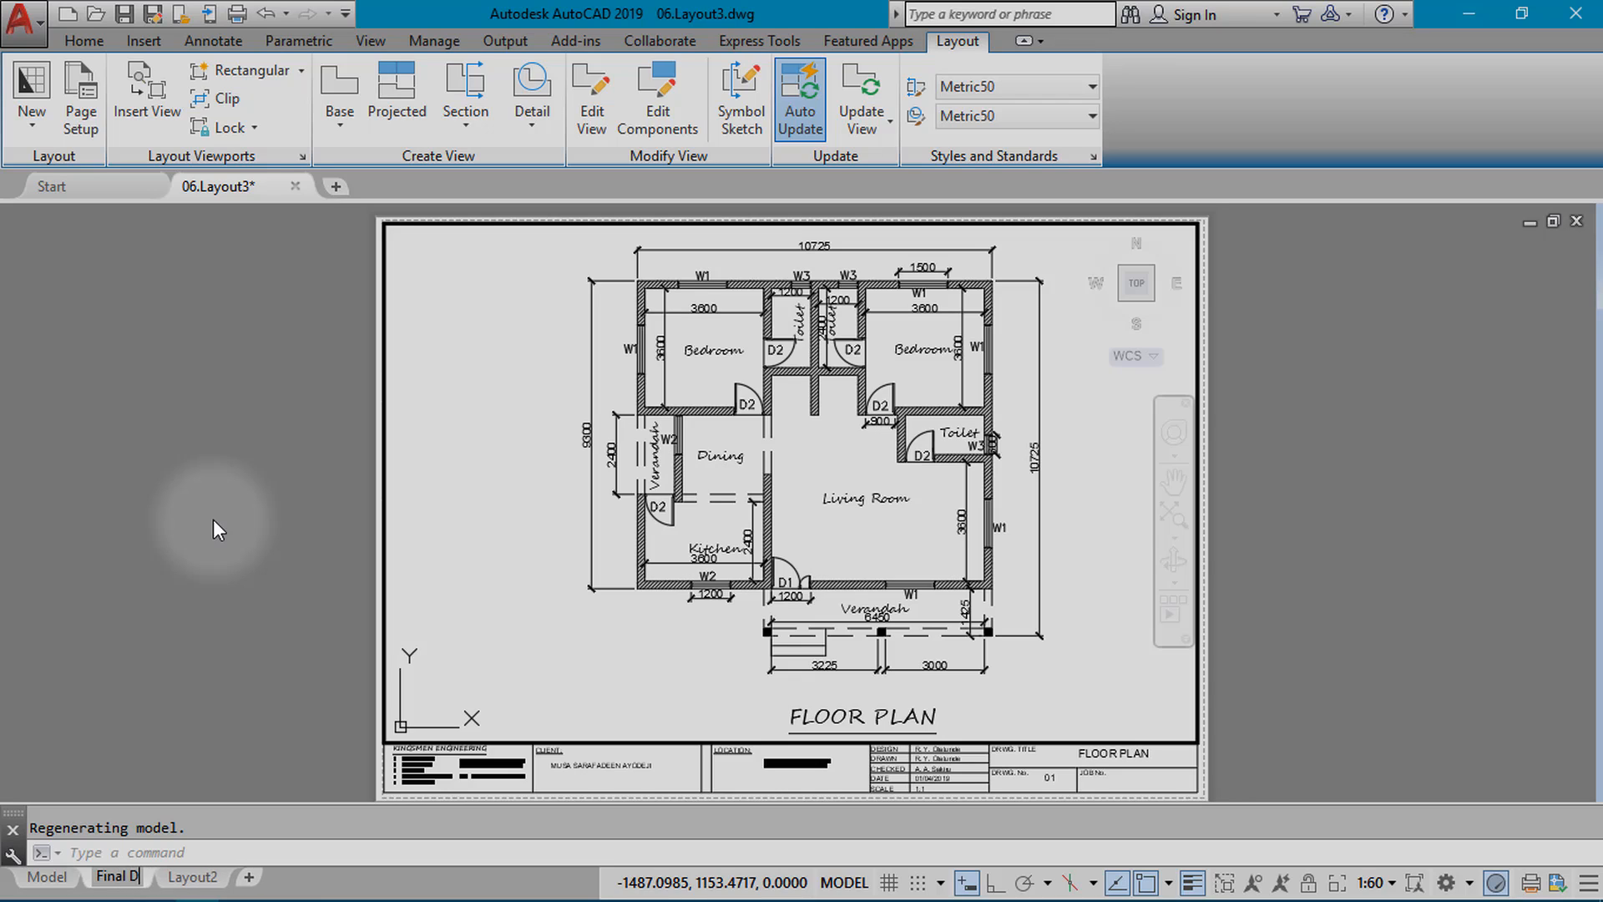
{"action": "type", "text": "esign"}
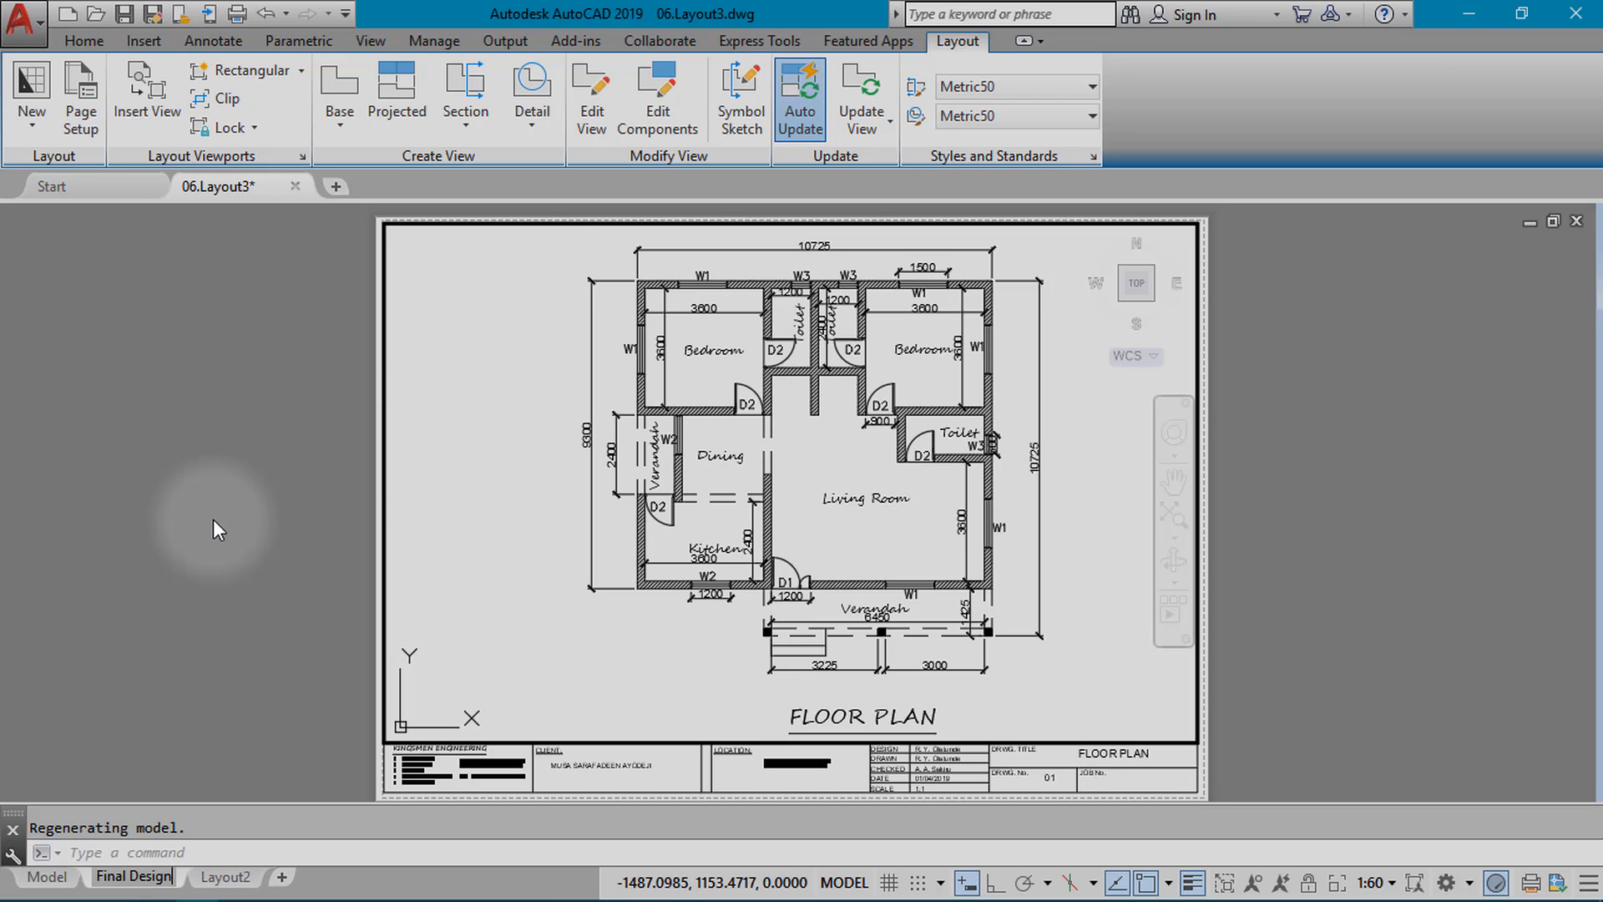
{"action": "key", "text": "Return"}
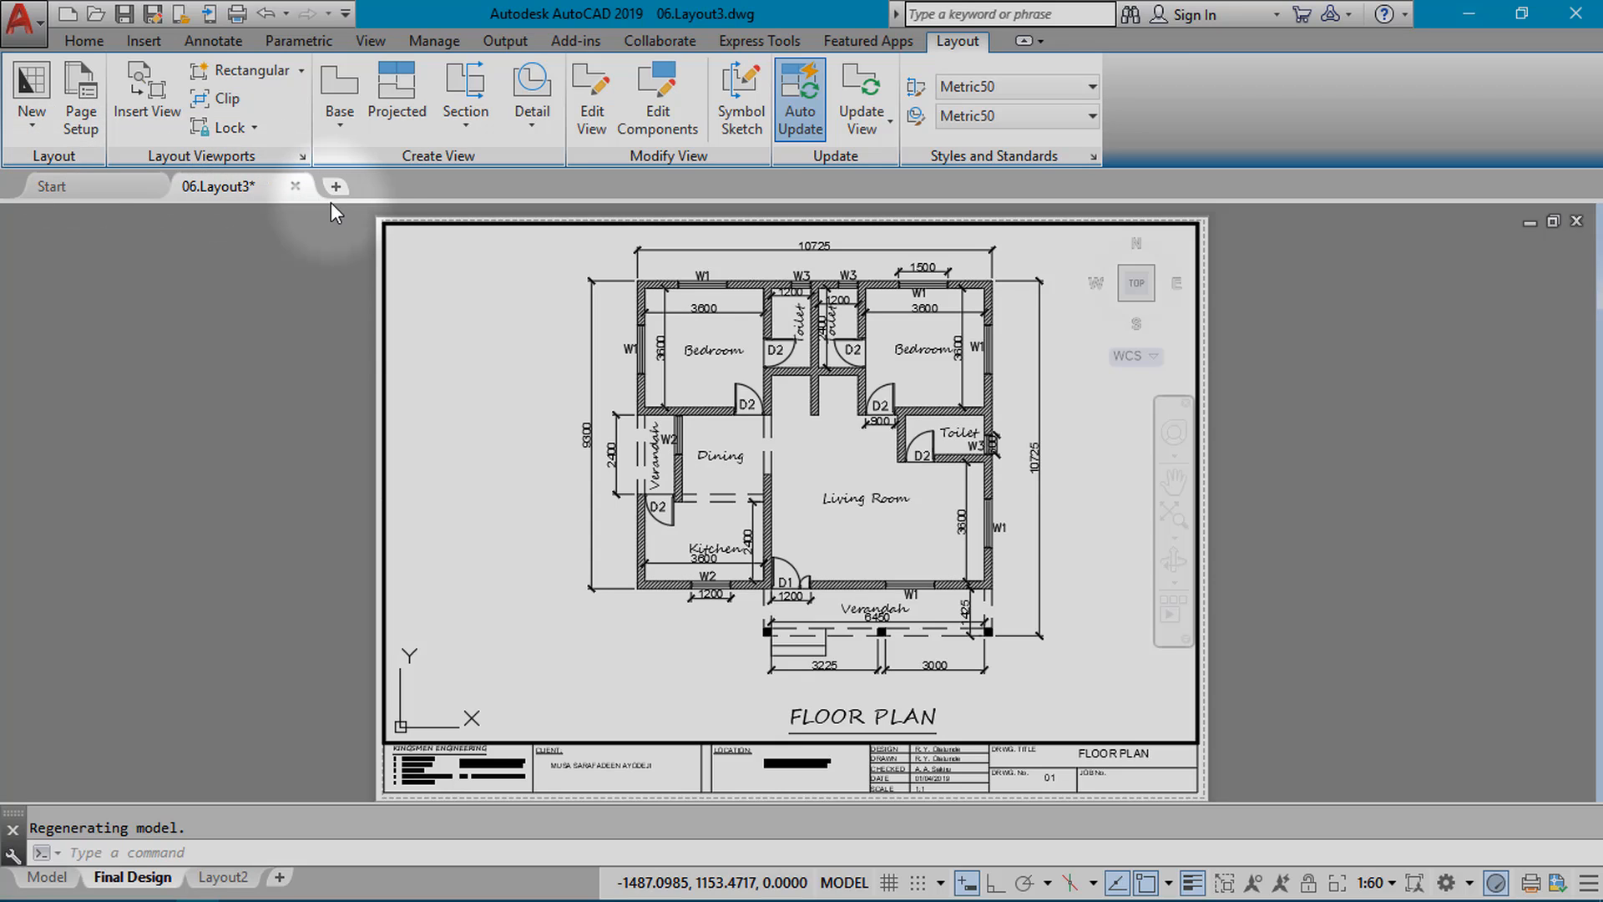
Preview the layout's plot with the Adobe PDF plotter on A3 paper and plot it to a PDF file named Final Design.
{"action": "left_click", "coordinate": [237, 13]}
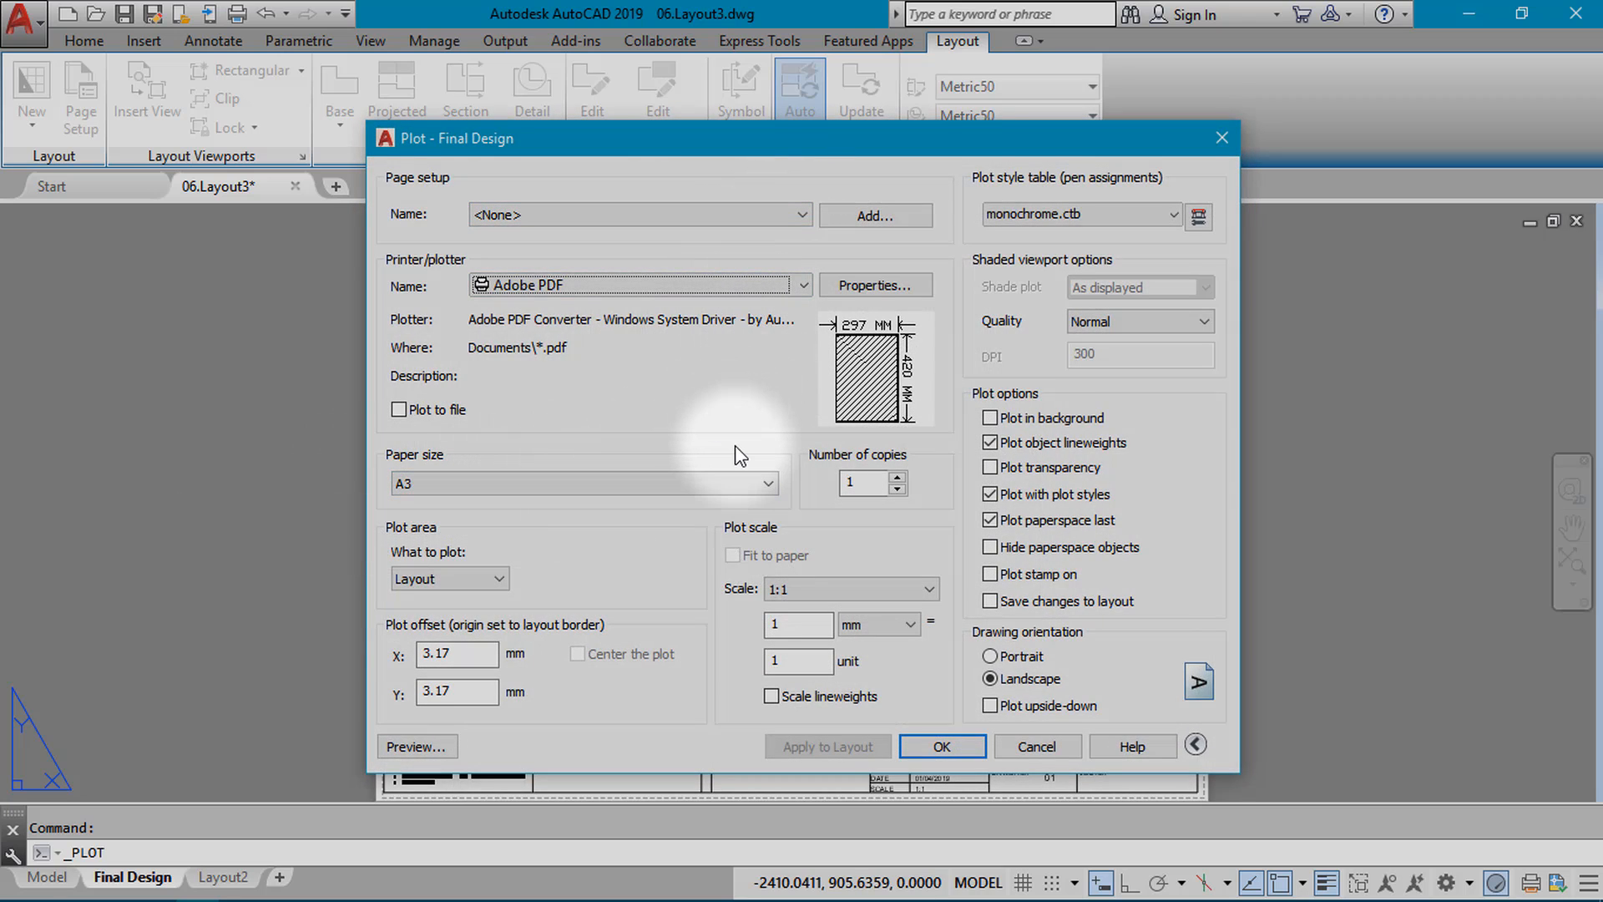
{"action": "left_click", "coordinate": [435, 746]}
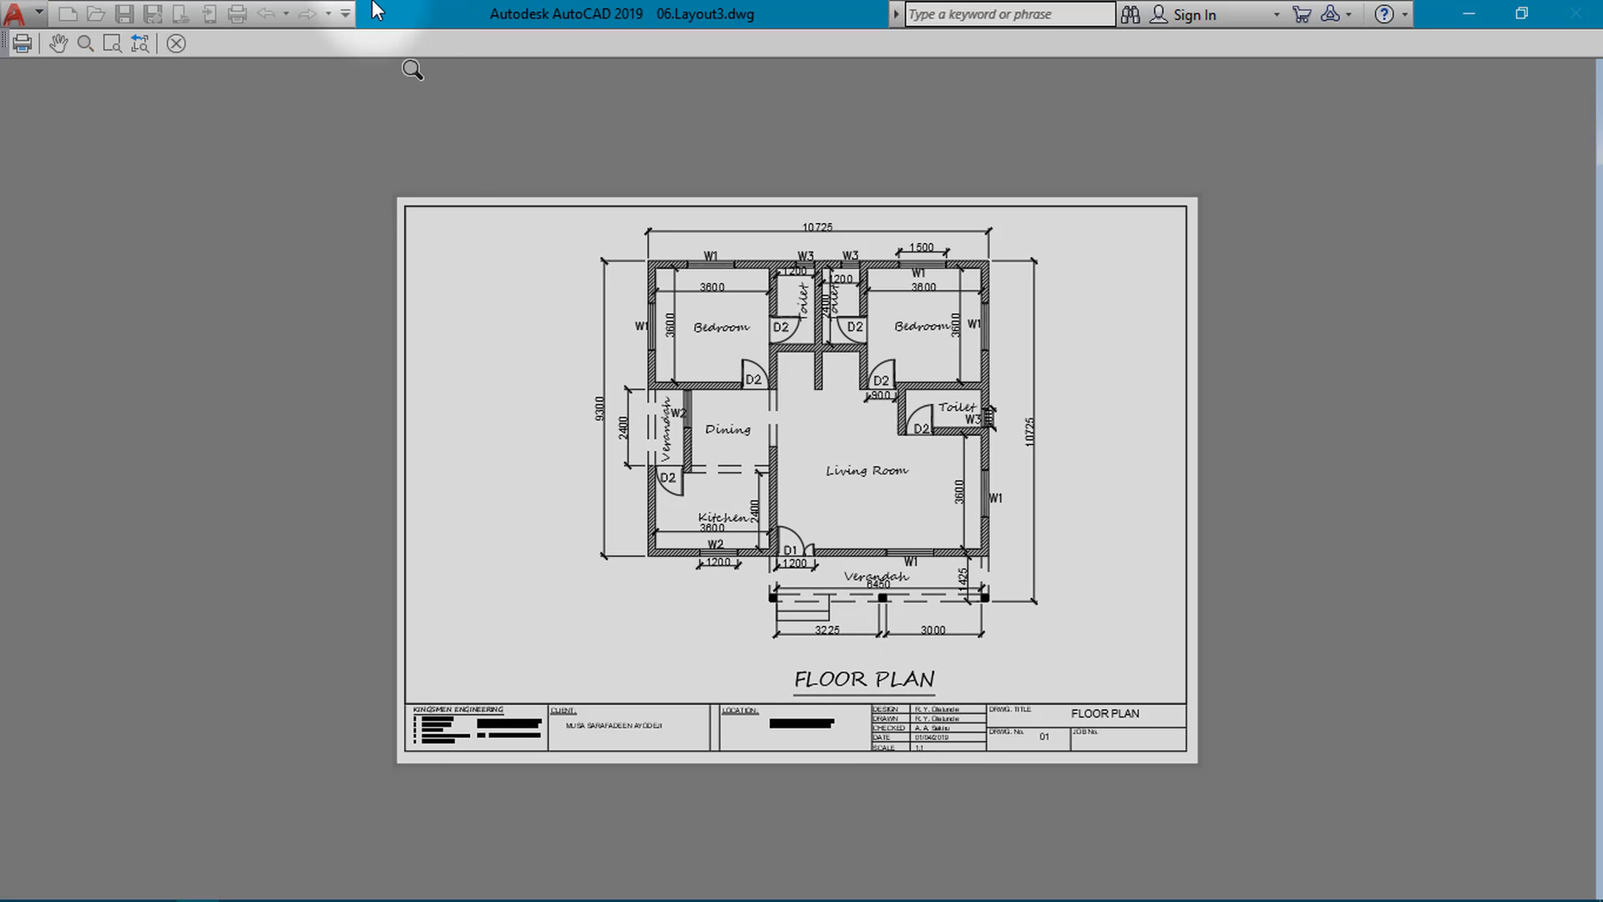
{"action": "left_click", "coordinate": [24, 45]}
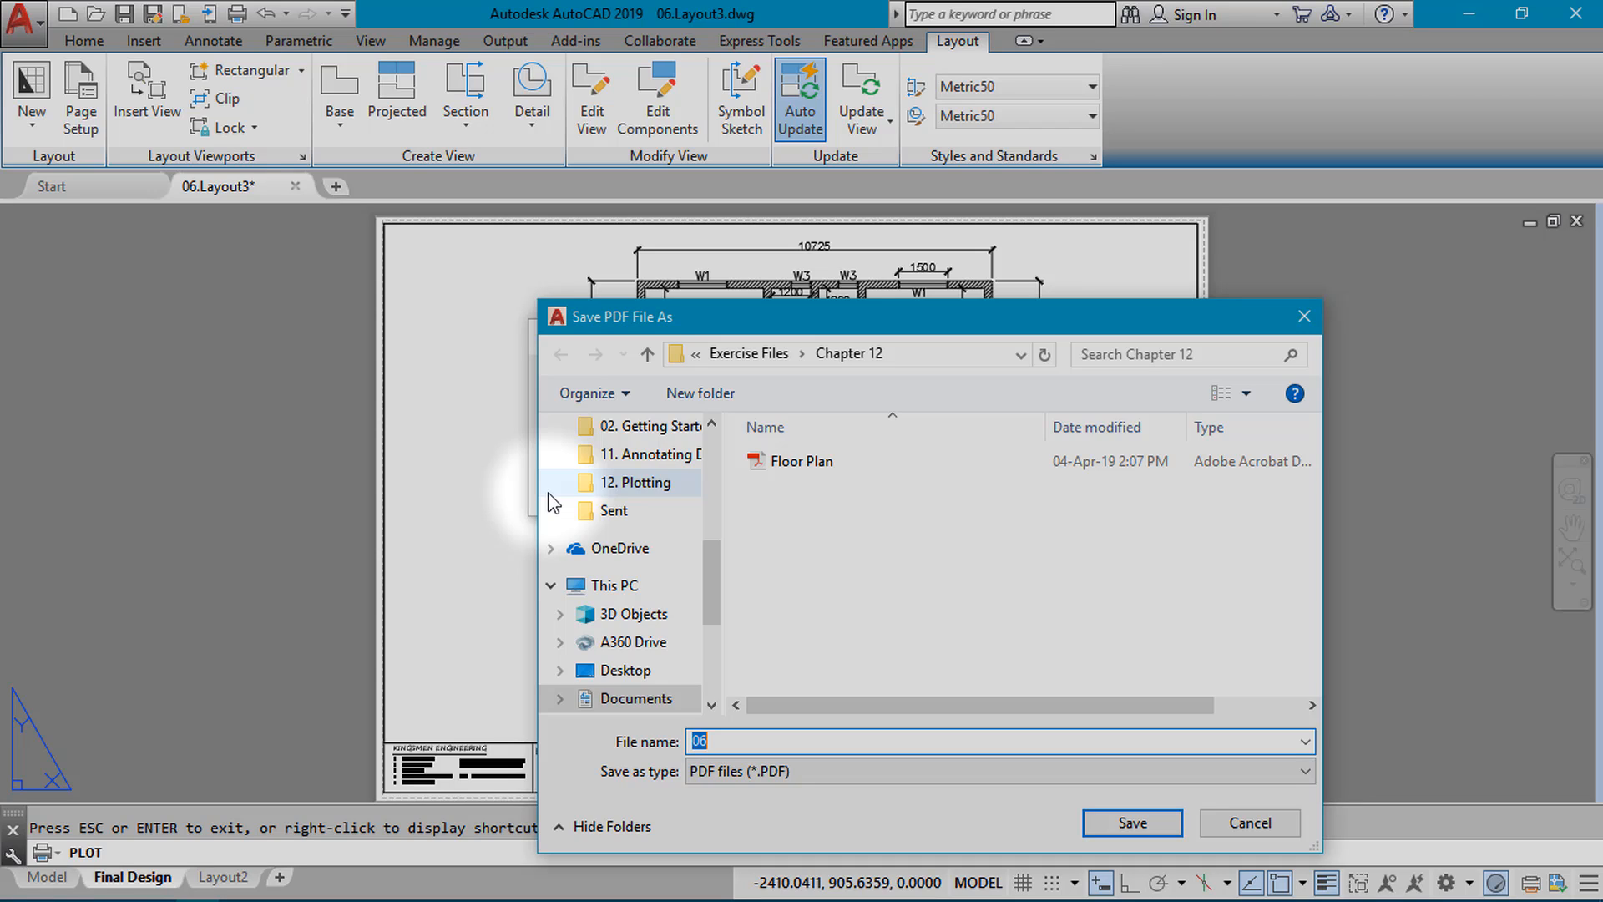
{"action": "type", "text": "Final Design"}
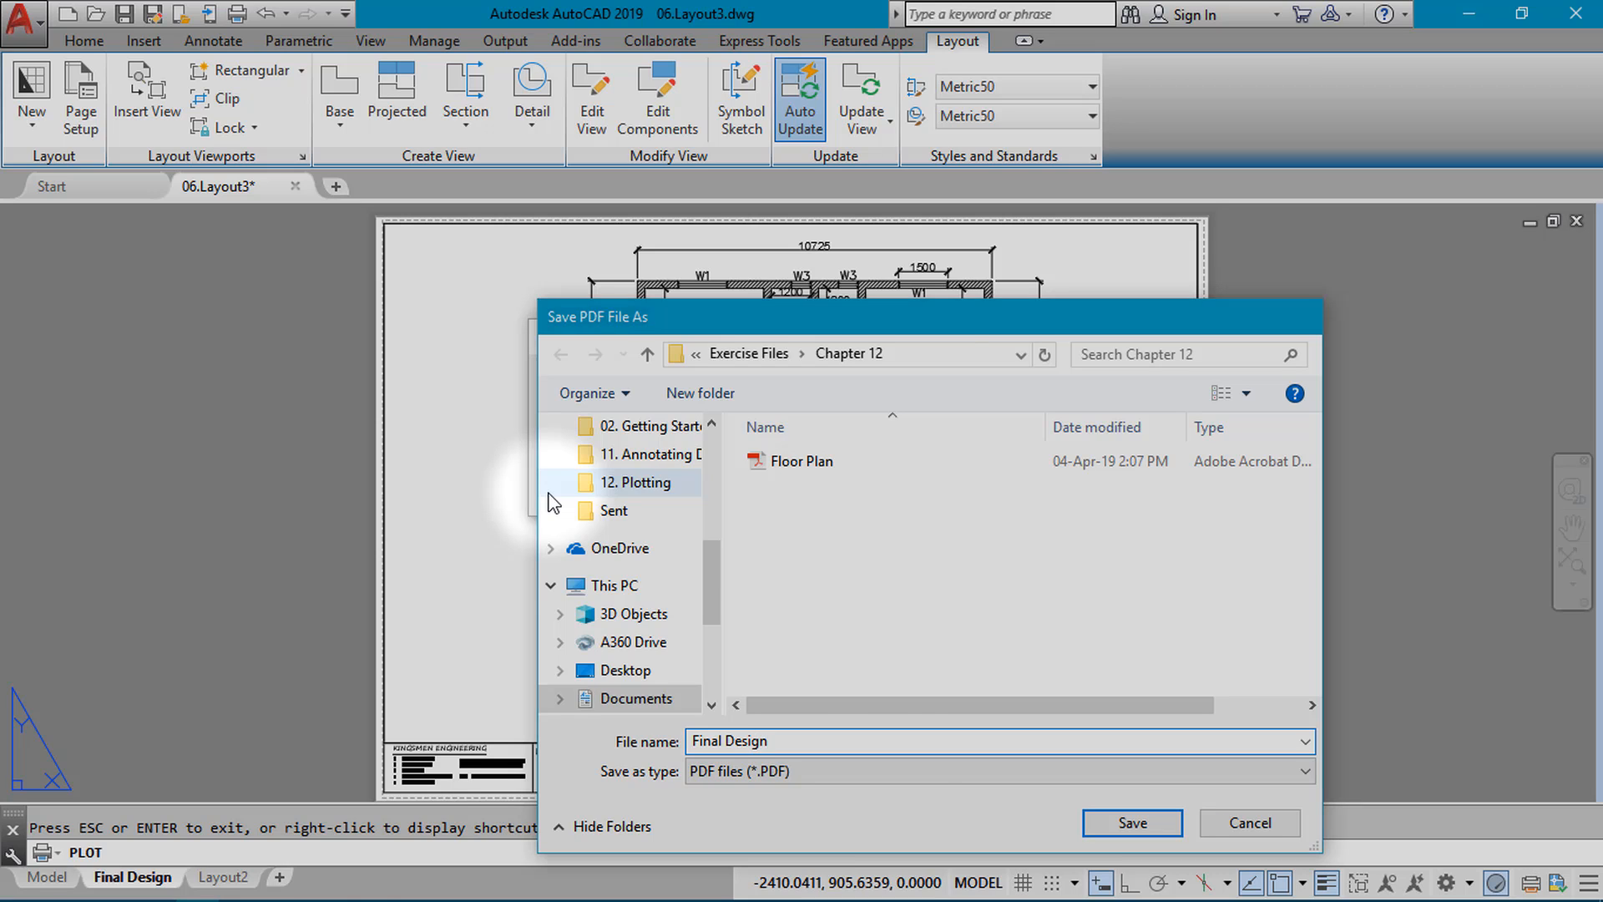
{"action": "key", "text": "Return"}
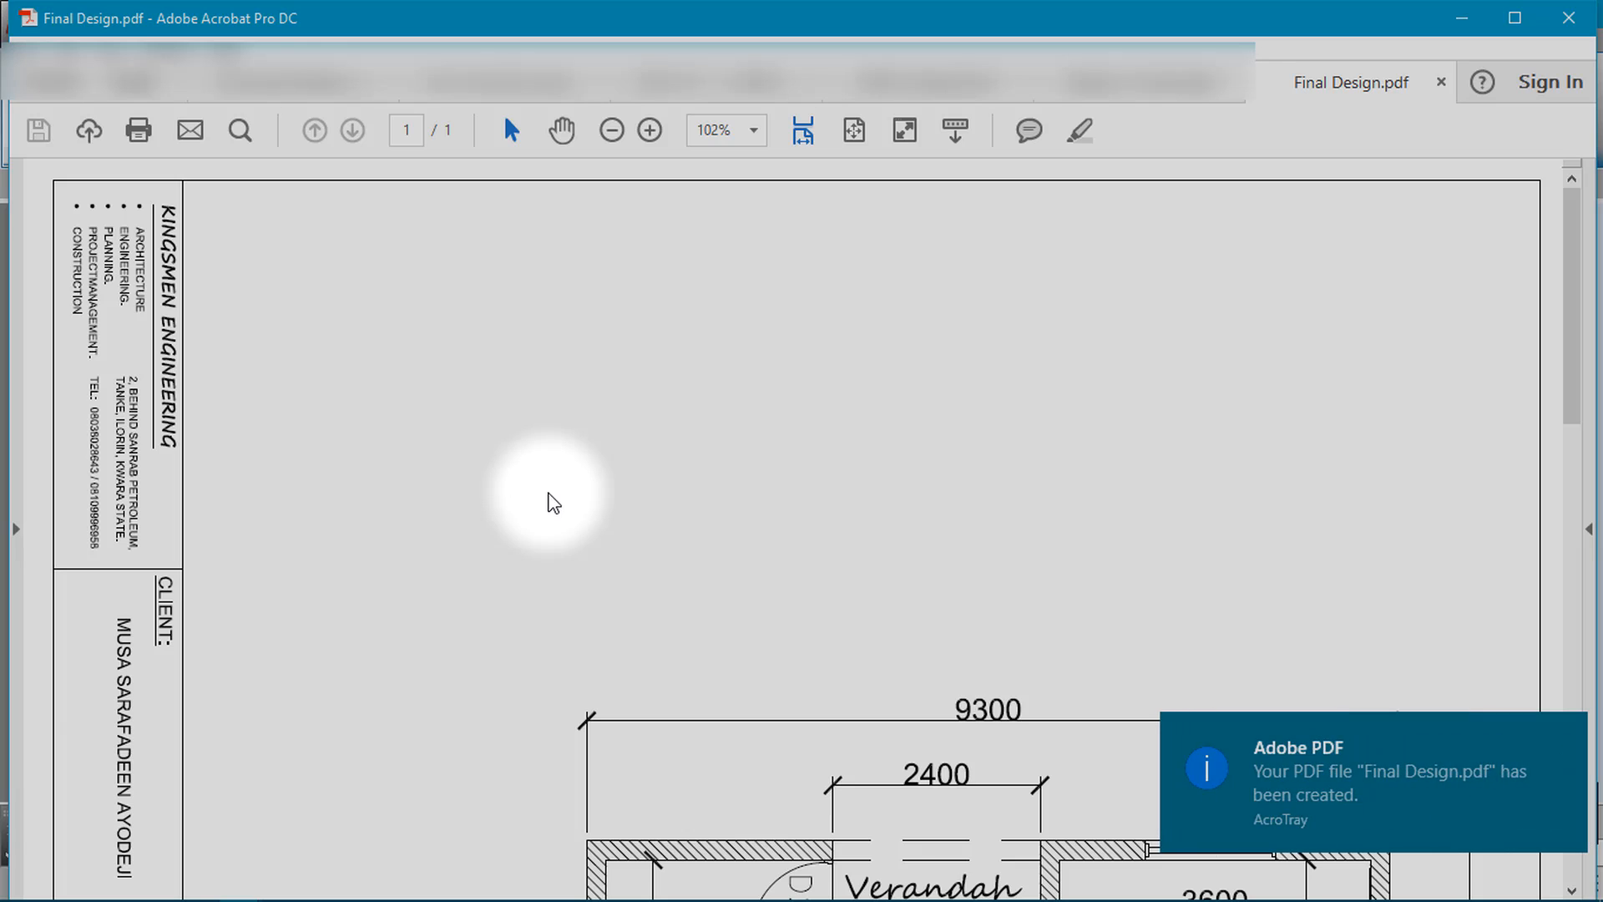
Examine the plotted floor plan and title block in Final Design.pdf, close the PDF and switch back to AutoCAD.
{"action": "scroll", "coordinate": [526, 493], "scroll_direction": "down", "scroll_amount": 6}
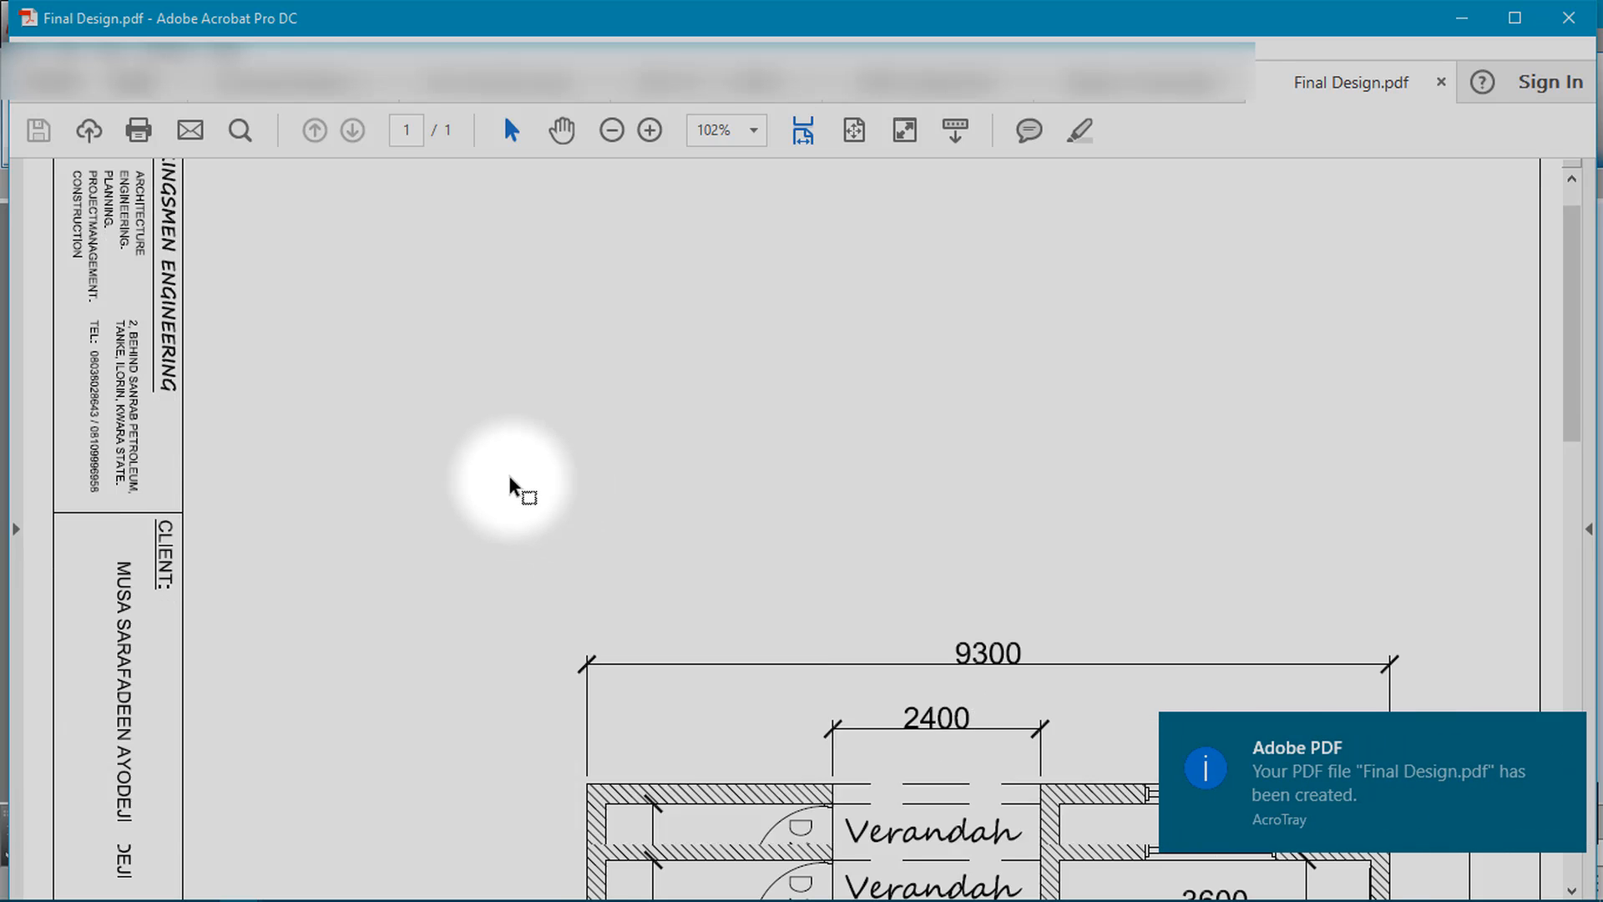
{"action": "scroll", "coordinate": [504, 478], "scroll_direction": "down", "scroll_amount": 11}
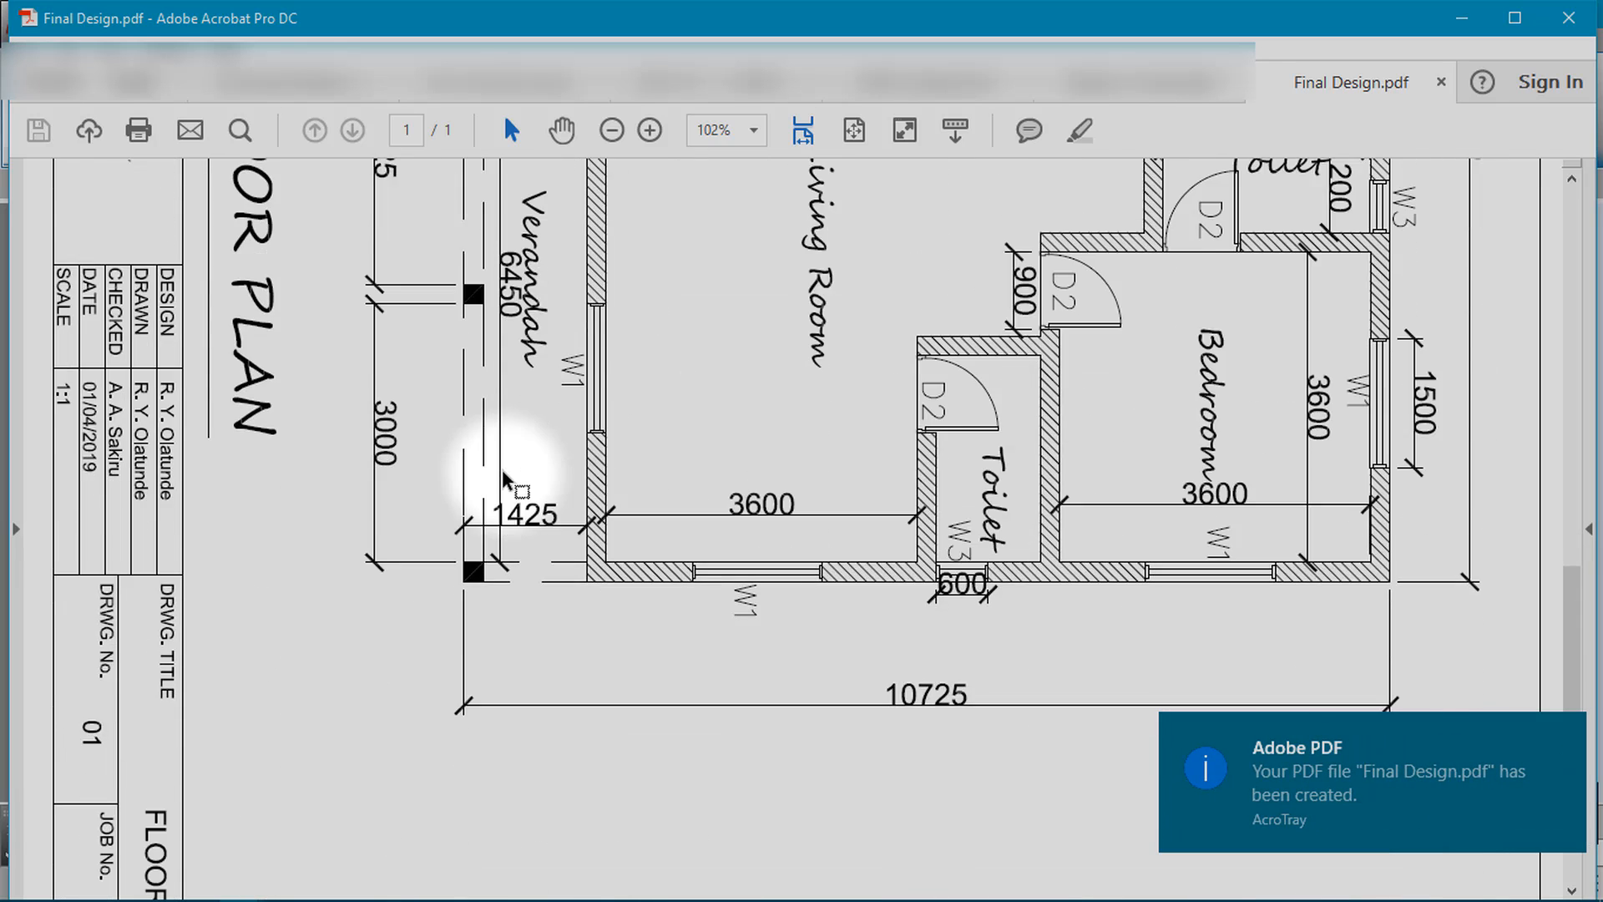
{"action": "scroll", "coordinate": [503, 479], "scroll_direction": "up", "scroll_amount": 3}
{"action": "scroll", "coordinate": [504, 479], "scroll_direction": "up", "scroll_amount": 2}
{"action": "scroll", "coordinate": [503, 478], "scroll_direction": "down", "scroll_amount": 5}
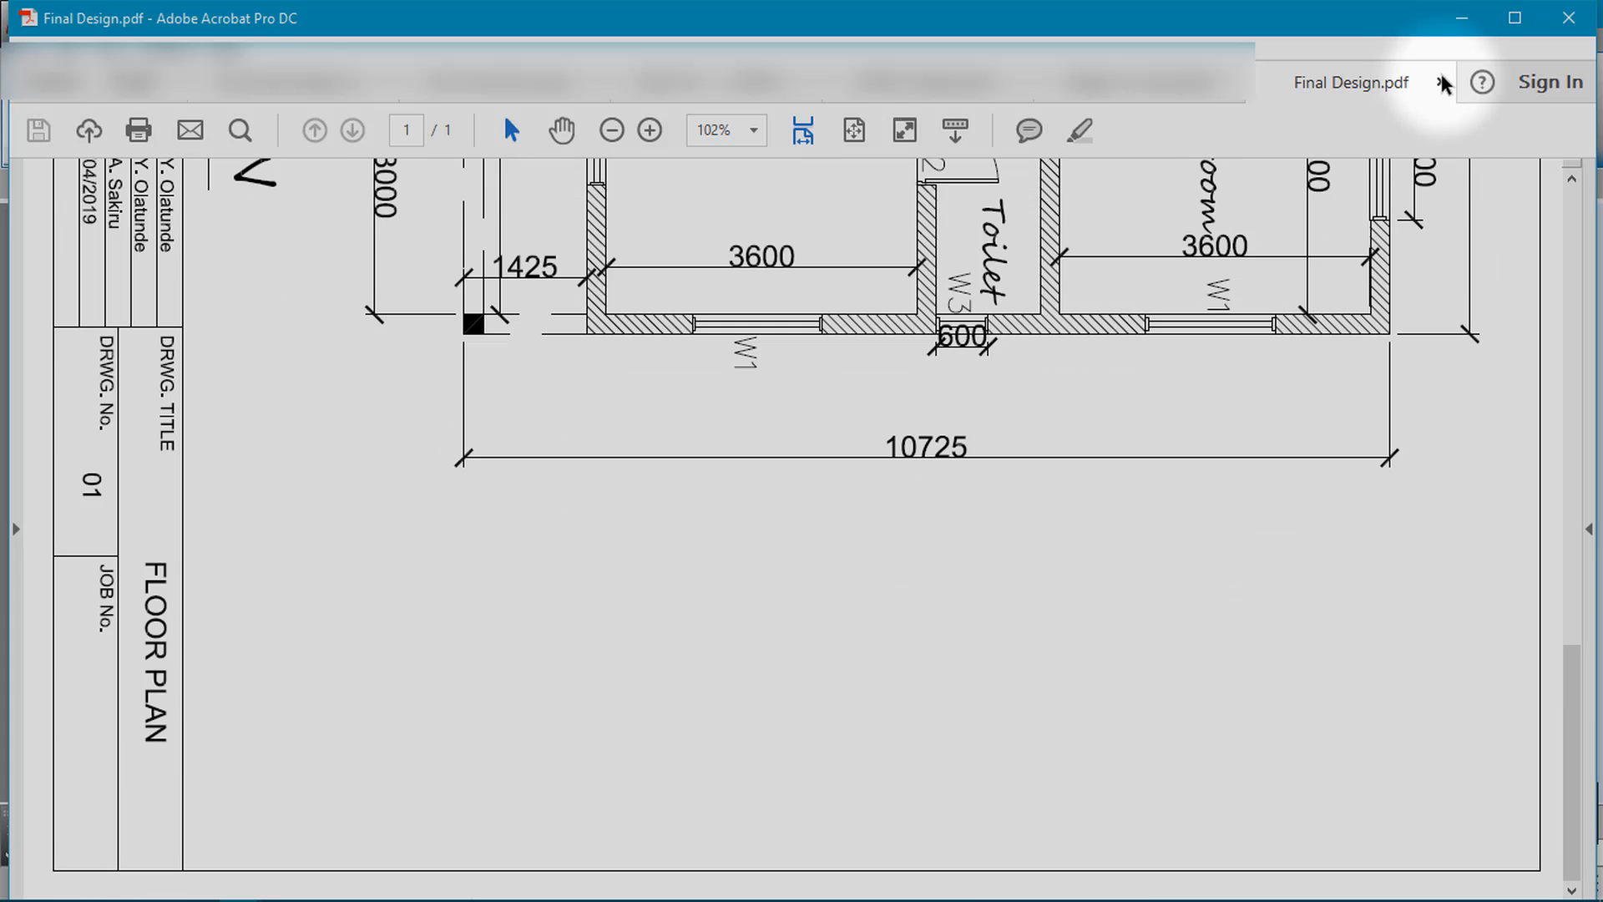
{"action": "left_click", "coordinate": [1441, 82]}
{"action": "key", "text": "alt+Tab"}
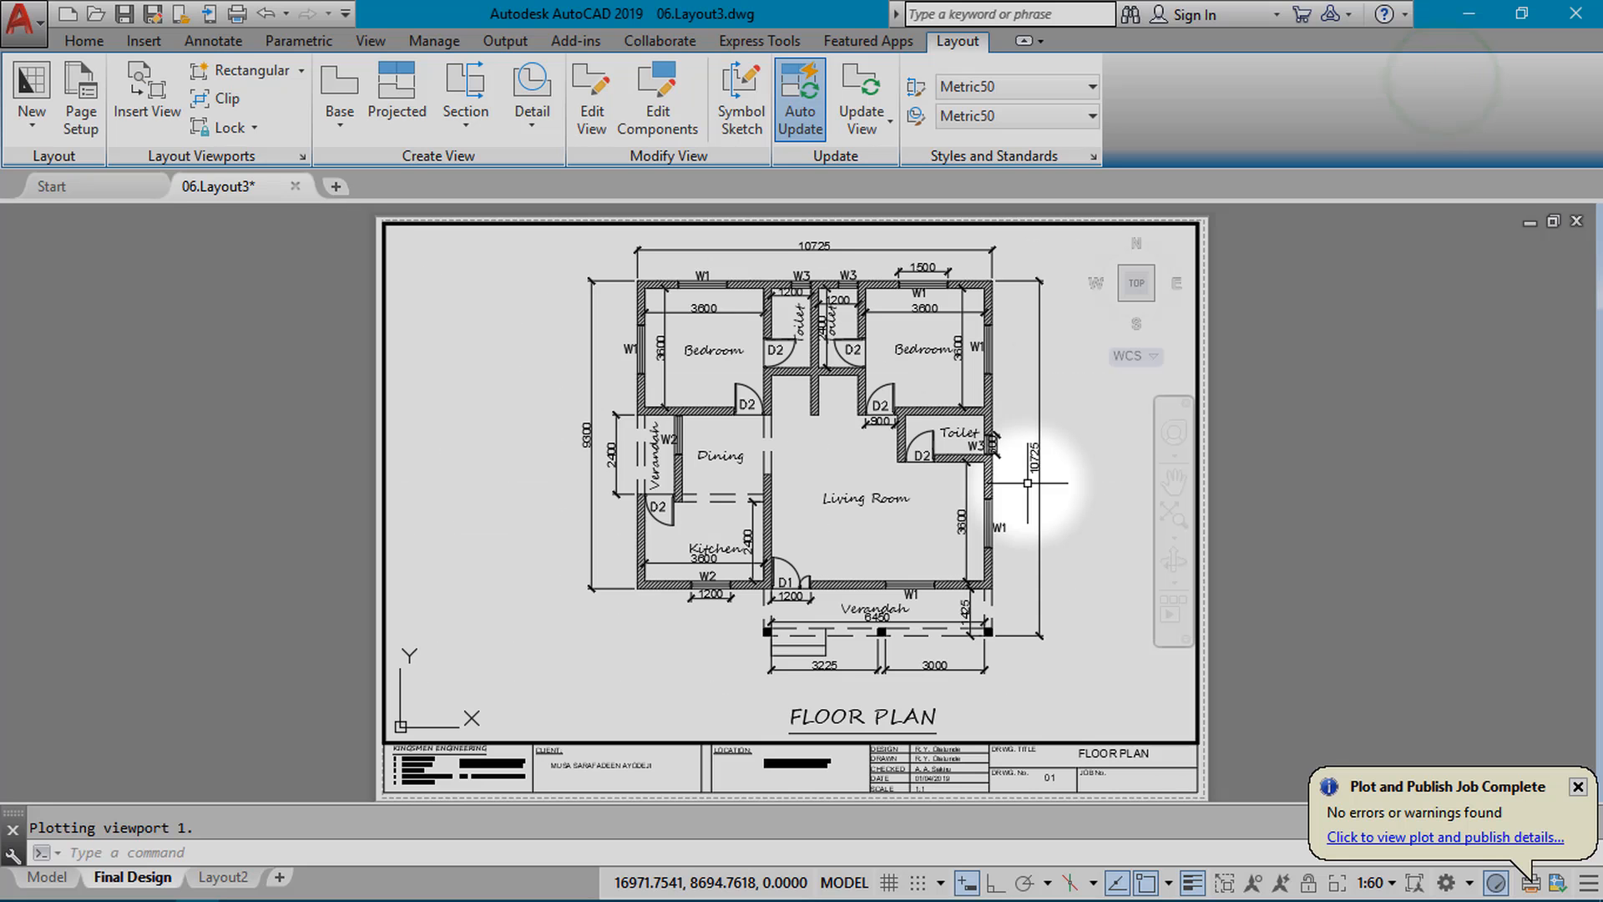